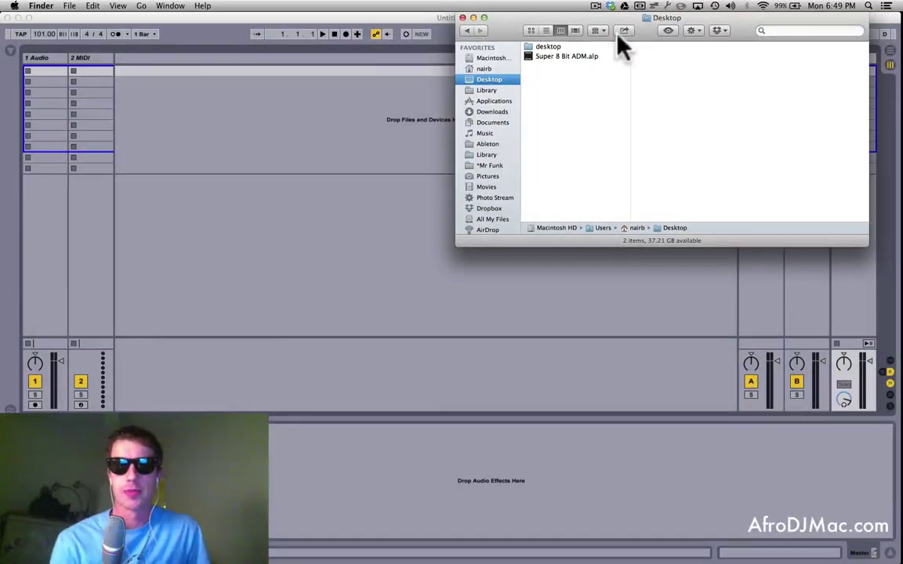
Install the Super 8 Bit ADM.alp Live Pack from the Desktop, choosing the Desktop as its destination.
{"action": "left_click", "coordinate": [569, 57]}
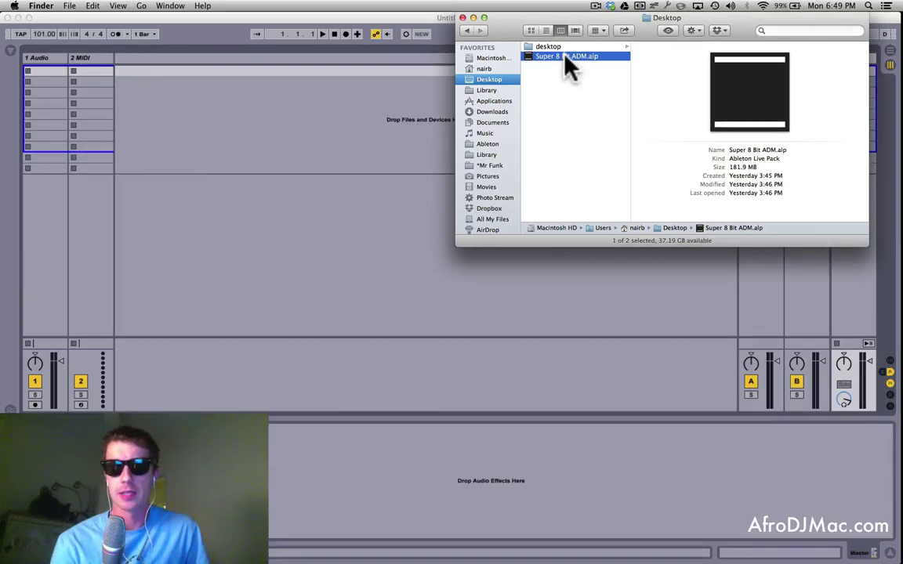
{"action": "double_click", "coordinate": [565, 56]}
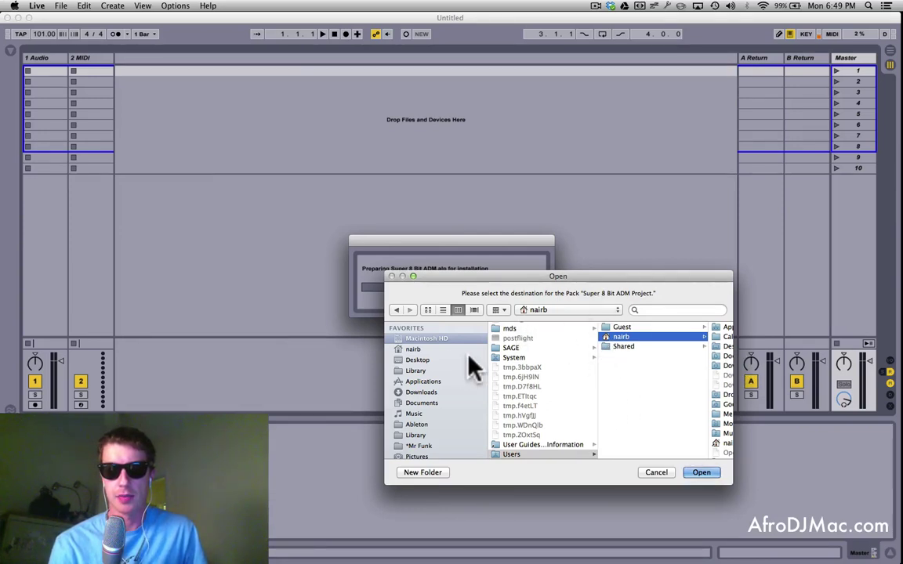
{"action": "left_click", "coordinate": [423, 360]}
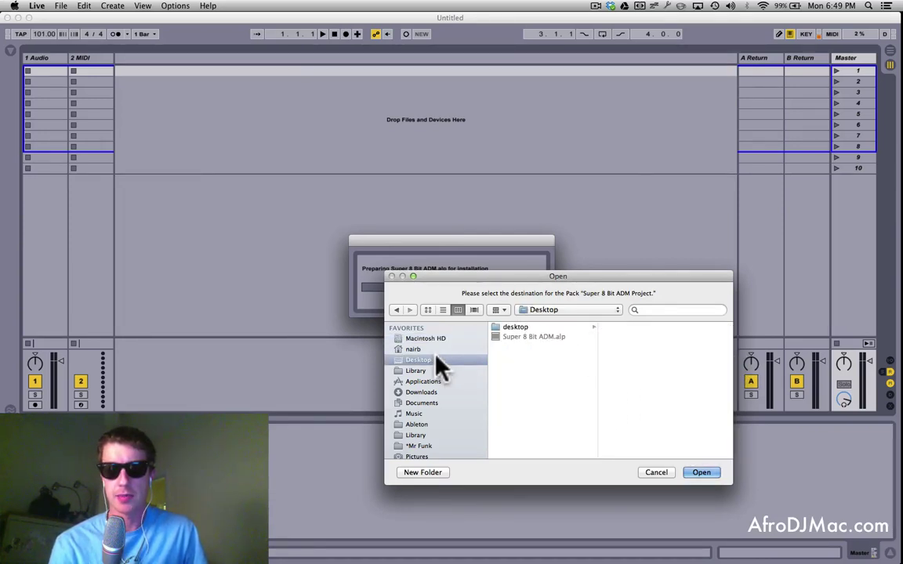
{"action": "left_click", "coordinate": [702, 472]}
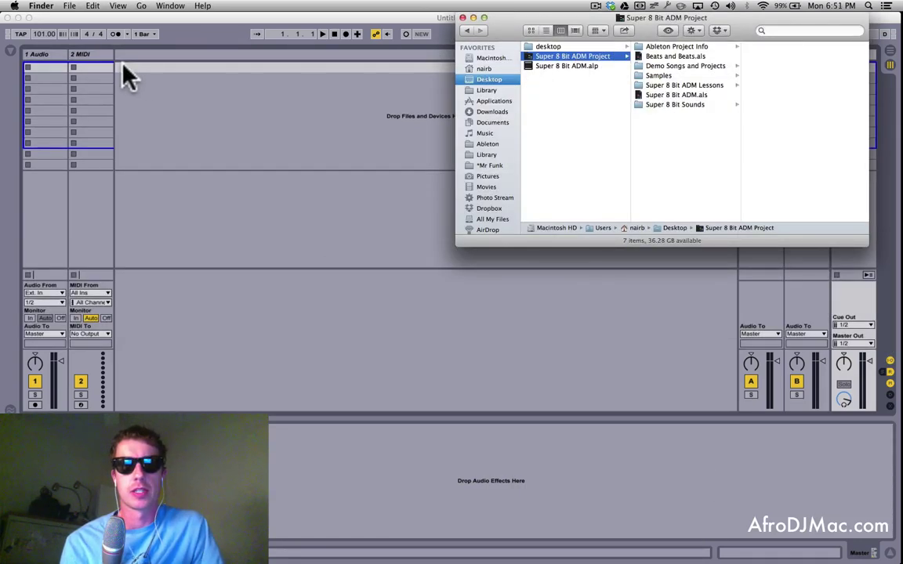
In Ableton Live, show the browser and add the Super 8 Bit Sounds folder from Super 8 Bit ADM Project to Places.
{"action": "left_click", "coordinate": [7, 50]}
{"action": "left_click", "coordinate": [9, 50]}
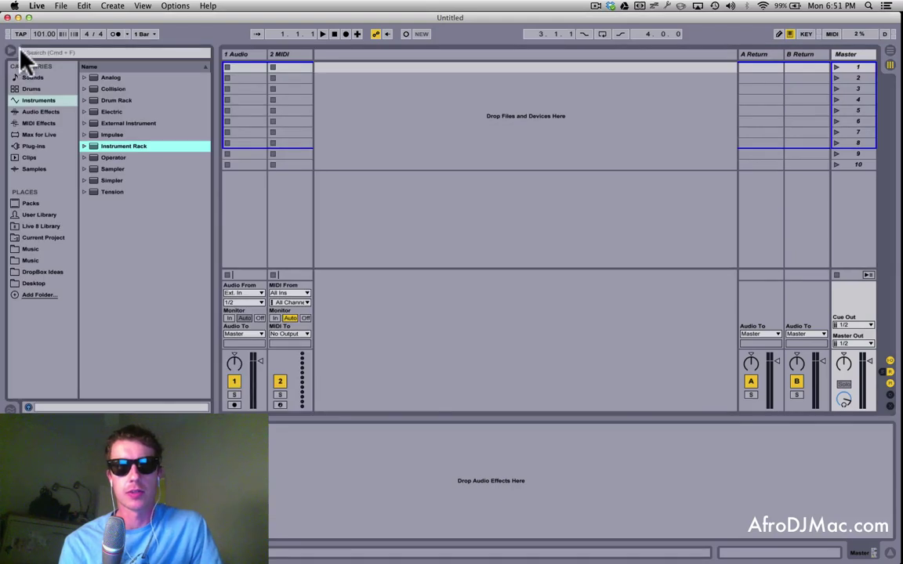
{"action": "left_click", "coordinate": [39, 295]}
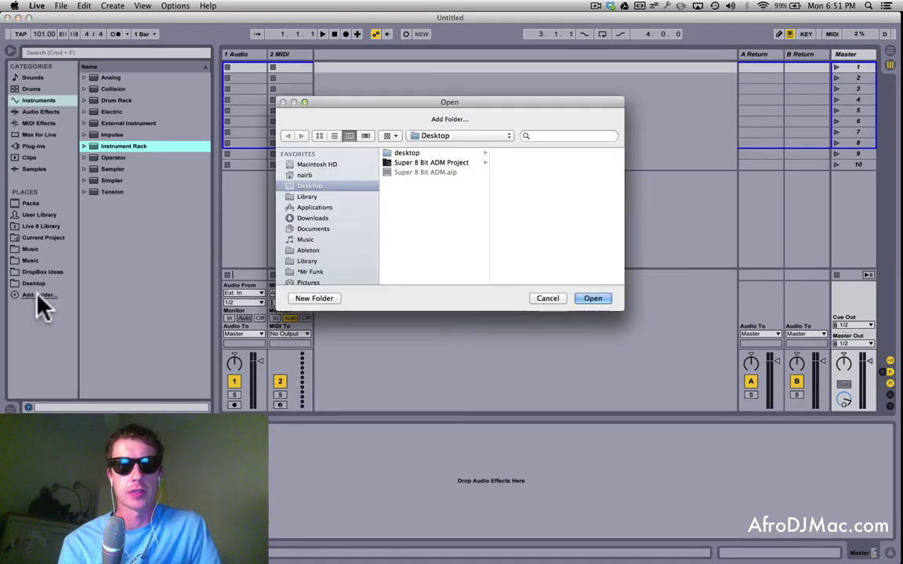
{"action": "left_click", "coordinate": [450, 163]}
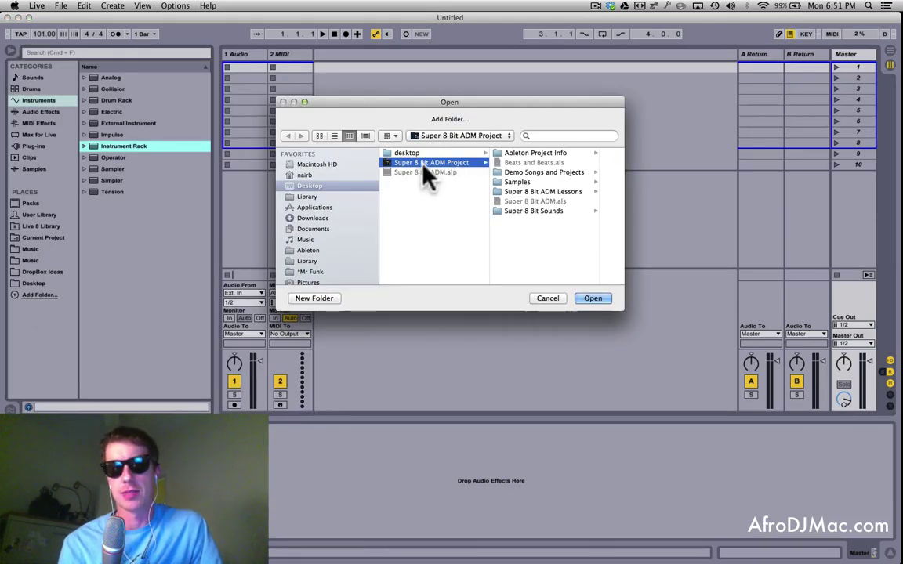
{"action": "left_click", "coordinate": [530, 212]}
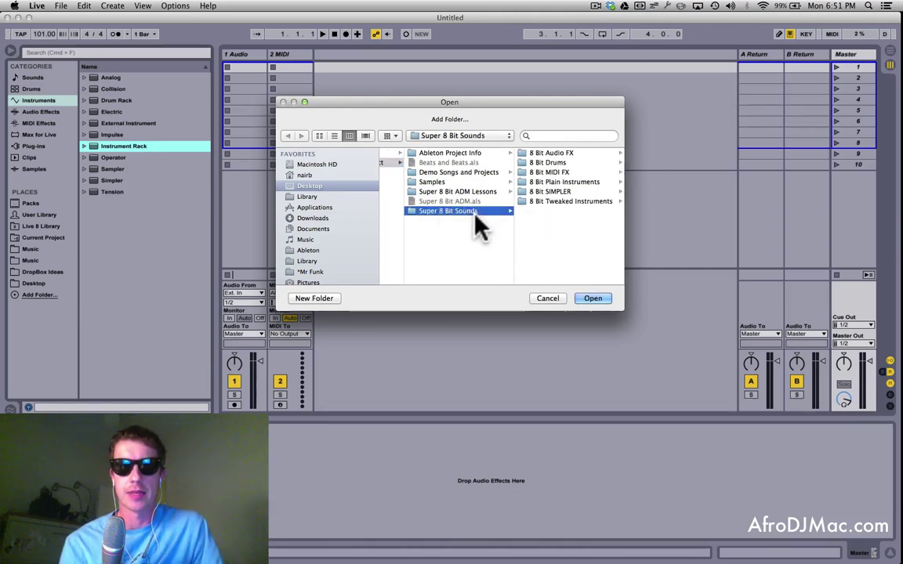
{"action": "left_click", "coordinate": [599, 298]}
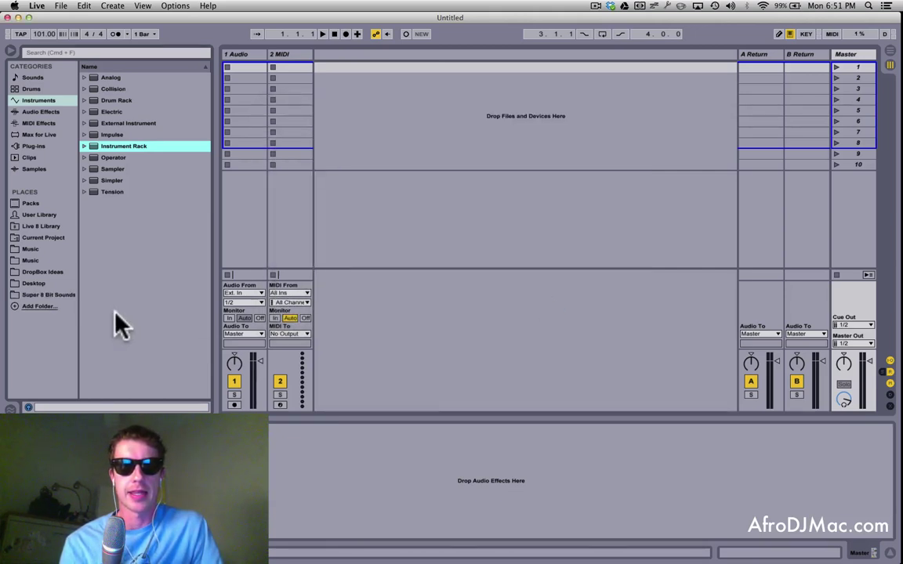
Look through the subfolders of Super 8 Bit Sounds, from 8 Bit Audio FX to the presets in 8 Bit Tweaked Instruments.
{"action": "left_click", "coordinate": [56, 296]}
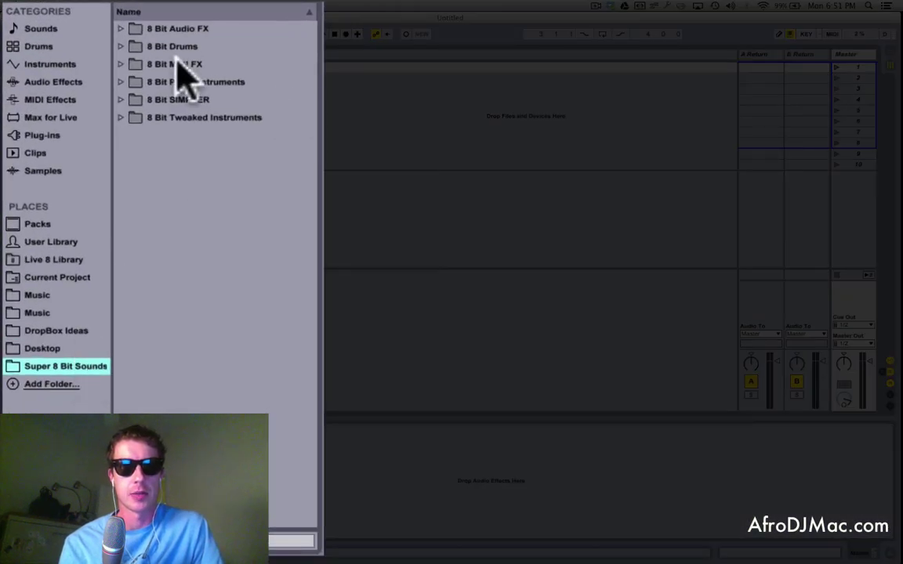
{"action": "left_click", "coordinate": [121, 29]}
{"action": "left_click", "coordinate": [121, 29]}
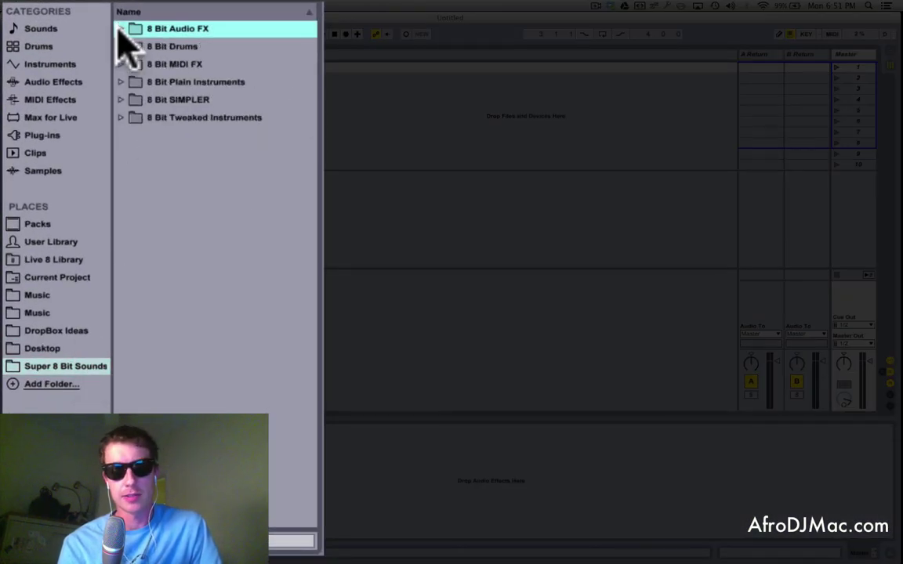
{"action": "left_click", "coordinate": [121, 46]}
{"action": "left_click", "coordinate": [120, 47]}
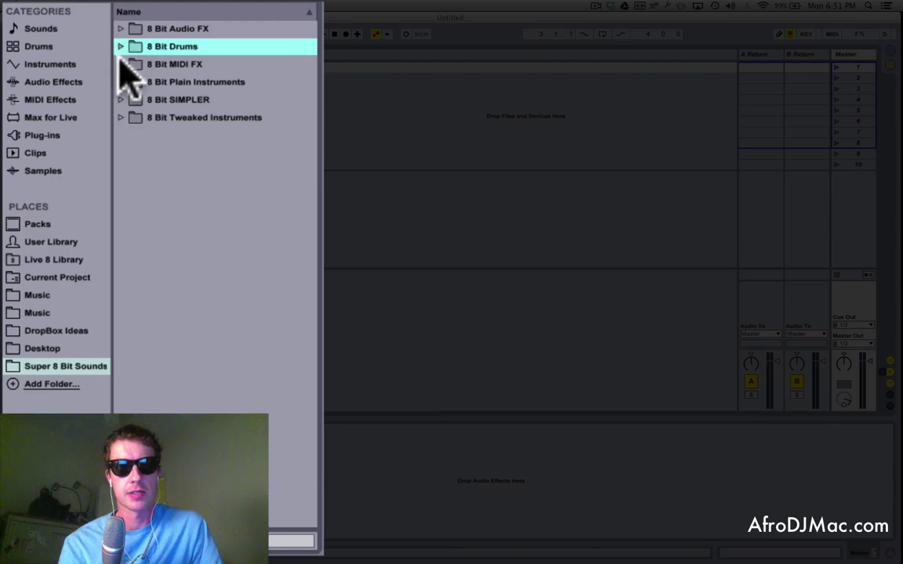
{"action": "left_click", "coordinate": [121, 65]}
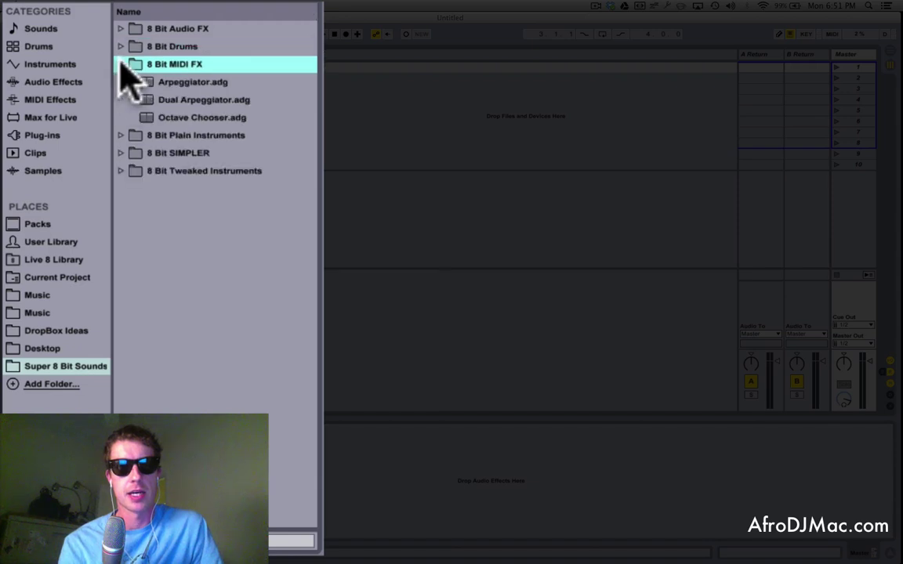
{"action": "left_click", "coordinate": [120, 135]}
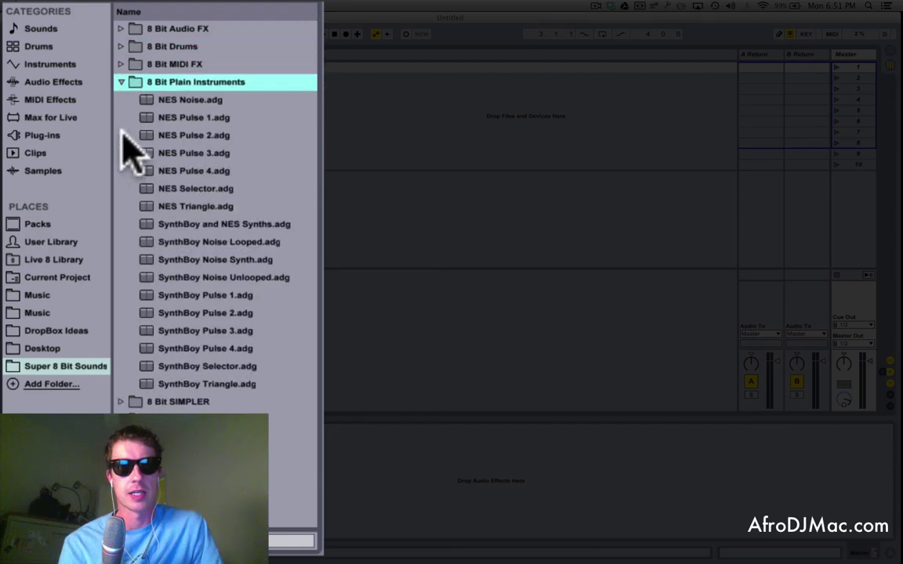
{"action": "left_click", "coordinate": [121, 82]}
{"action": "left_click", "coordinate": [122, 99]}
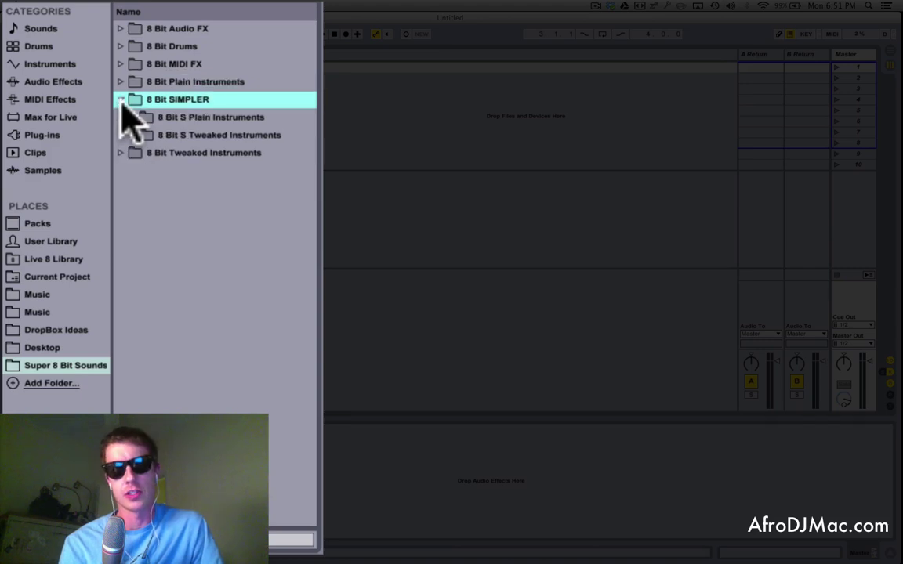
{"action": "left_click", "coordinate": [121, 100]}
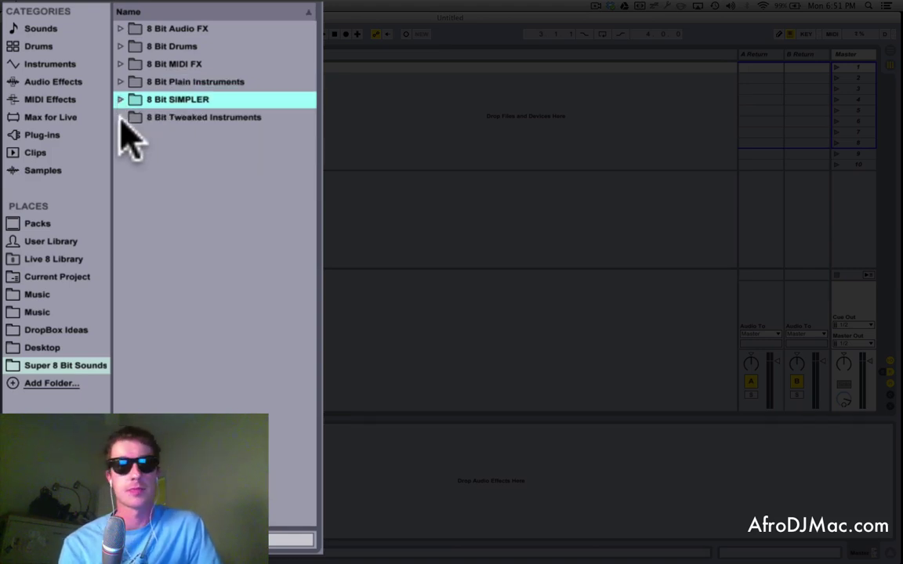
{"action": "left_click", "coordinate": [121, 118]}
{"action": "scroll", "coordinate": [224, 251], "scroll_direction": "down", "scroll_amount": 20}
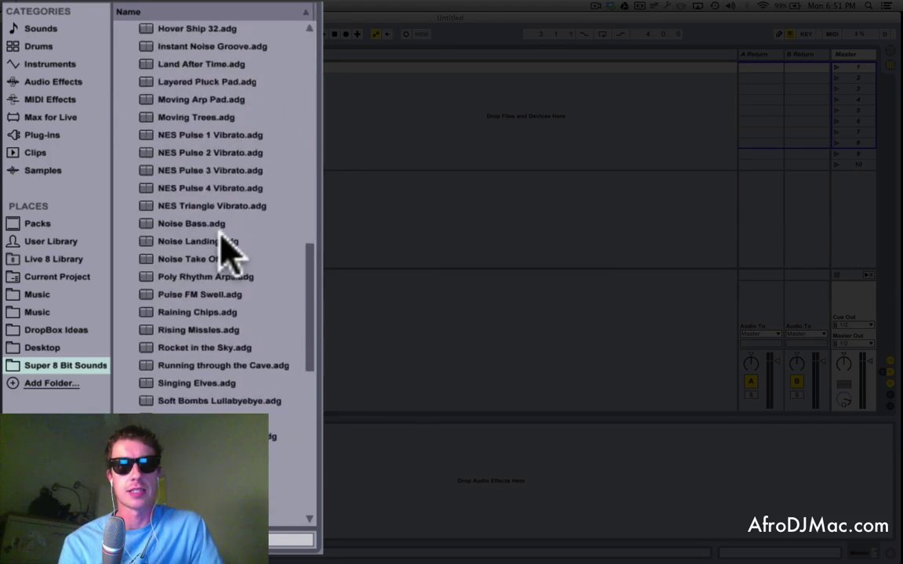
{"action": "scroll", "coordinate": [228, 249], "scroll_direction": "up", "scroll_amount": 20}
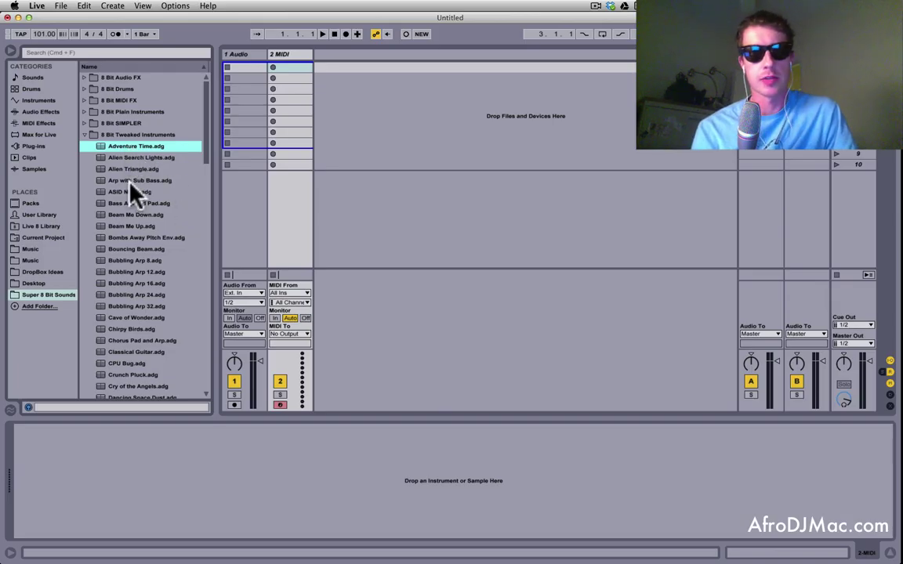
Load the Bass Arp and Pad.adg preset onto the MIDI track.
{"action": "key", "text": "Down"}
{"action": "left_click_drag", "start_coordinate": [145, 191], "coordinate": [298, 61]}
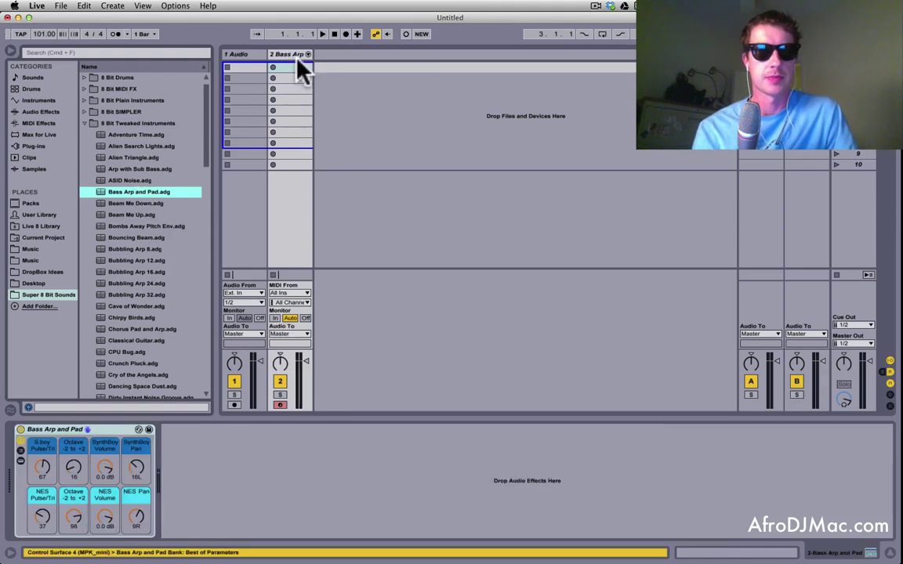
Examine the devices inside the SynthBoy Selector and NES Selector chains of the Bass Arp and Pad rack, then collapse it to its macros.
{"action": "left_click", "coordinate": [21, 461]}
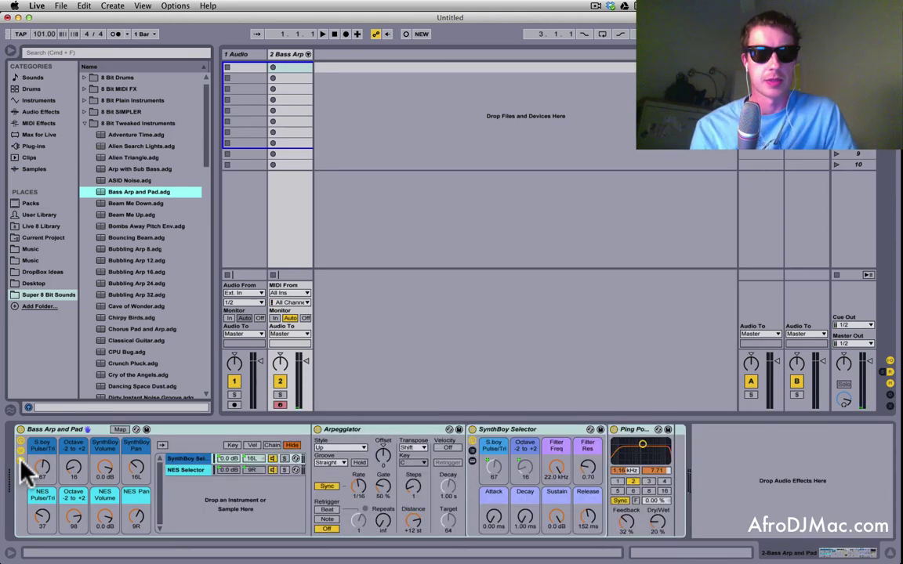
{"action": "left_click", "coordinate": [185, 470]}
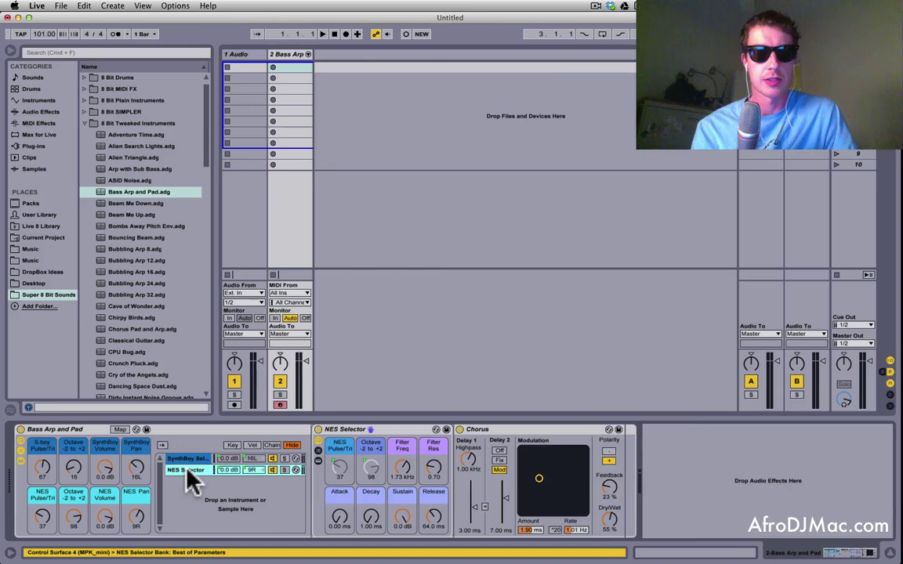
{"action": "left_click", "coordinate": [187, 460]}
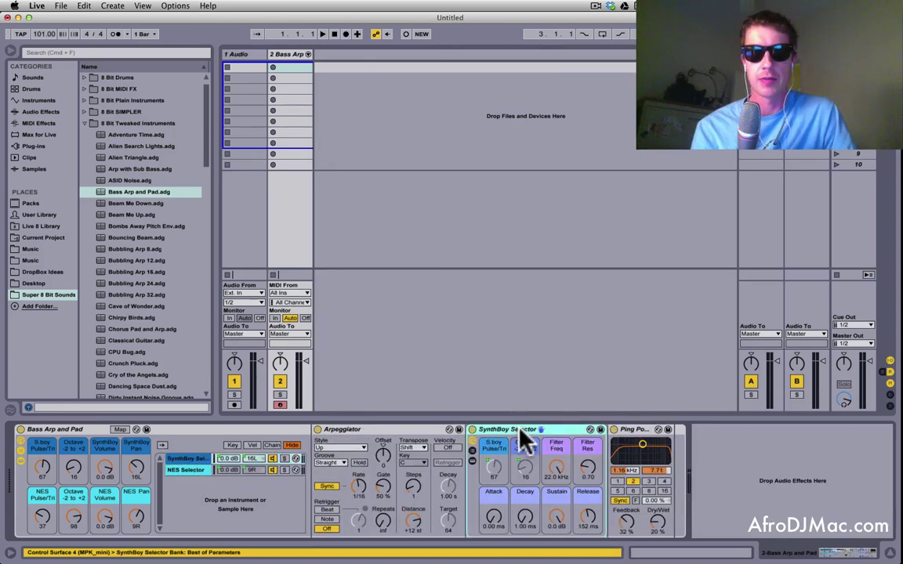
{"action": "left_click", "coordinate": [471, 455]}
{"action": "scroll", "coordinate": [510, 468], "scroll_direction": "right", "scroll_amount": 10}
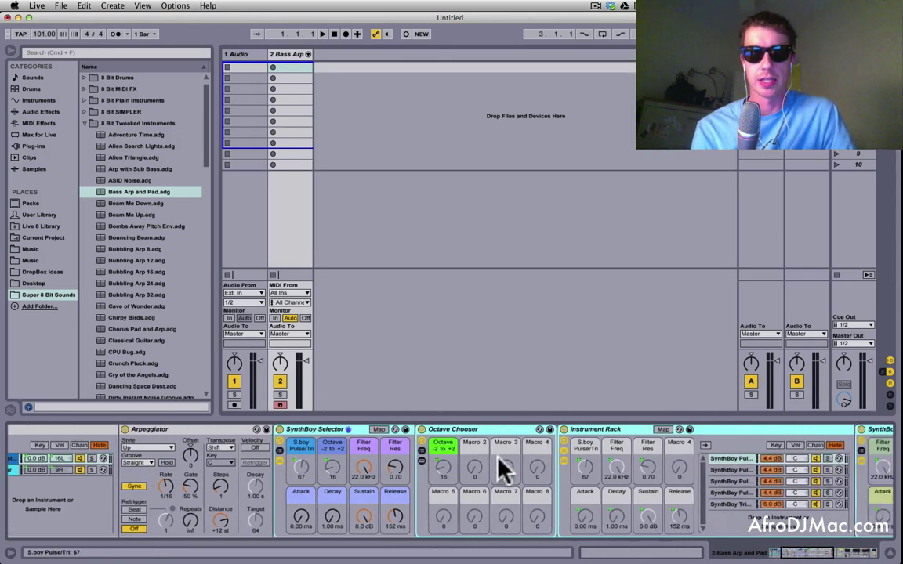
{"action": "scroll", "coordinate": [496, 459], "scroll_direction": "right", "scroll_amount": 8}
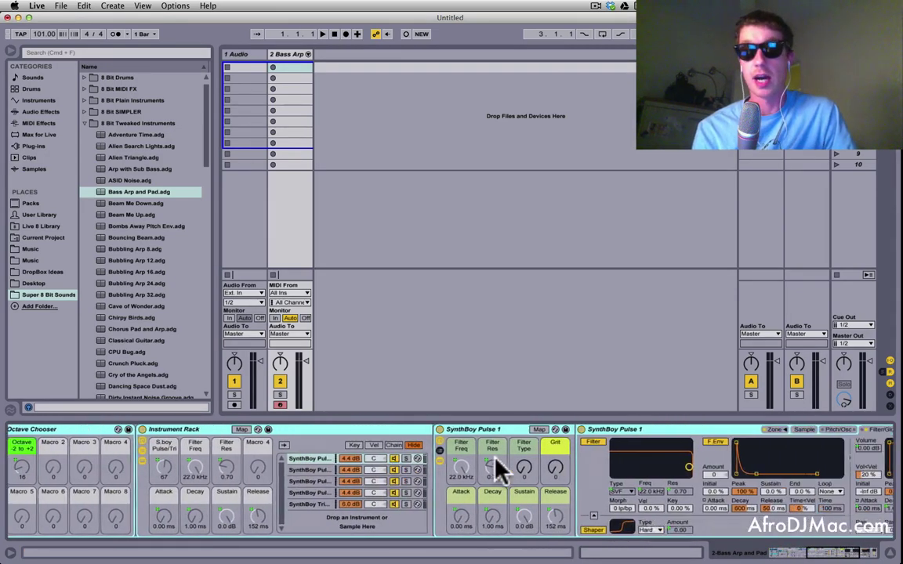
{"action": "scroll", "coordinate": [462, 472], "scroll_direction": "left", "scroll_amount": 15}
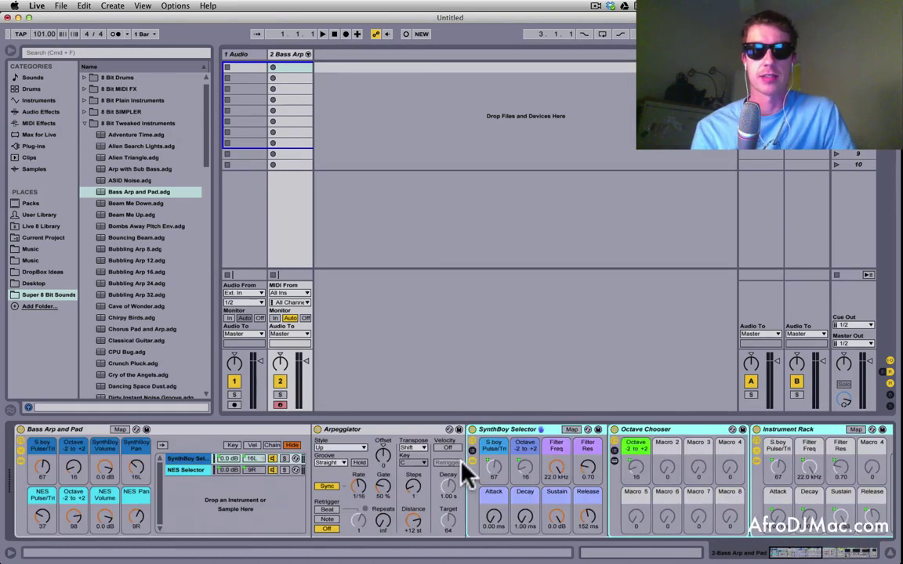
{"action": "left_click", "coordinate": [190, 473]}
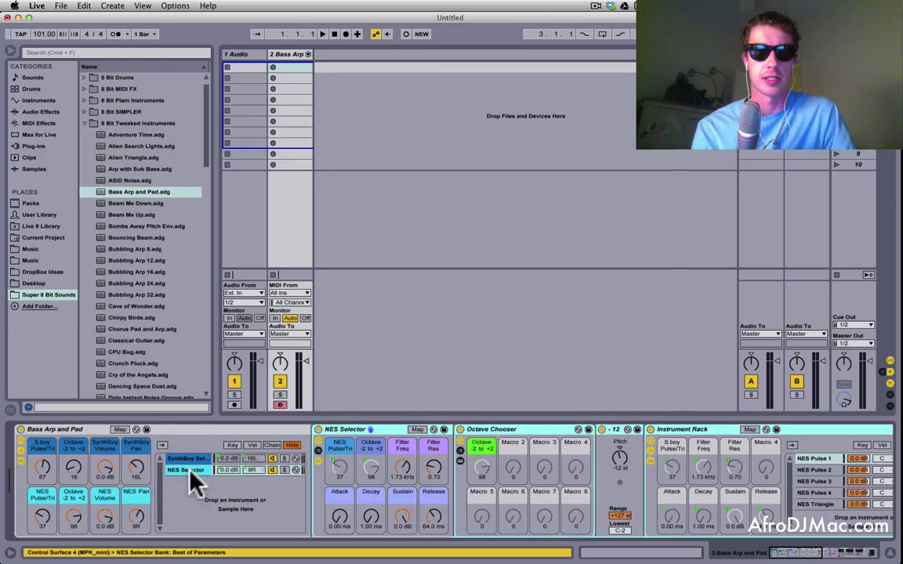
{"action": "scroll", "coordinate": [380, 471], "scroll_direction": "right", "scroll_amount": 6}
{"action": "scroll", "coordinate": [390, 475], "scroll_direction": "right", "scroll_amount": 5}
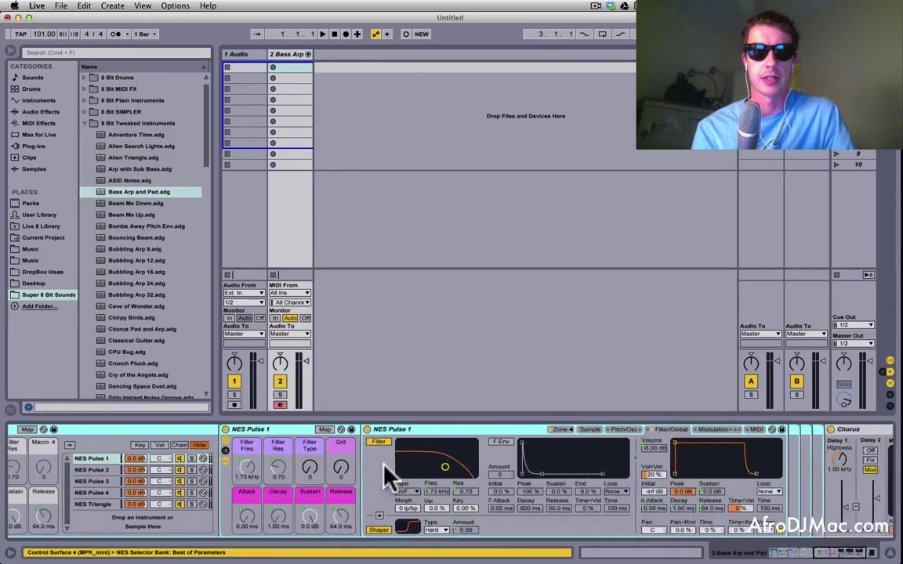
{"action": "scroll", "coordinate": [390, 474], "scroll_direction": "left", "scroll_amount": 10}
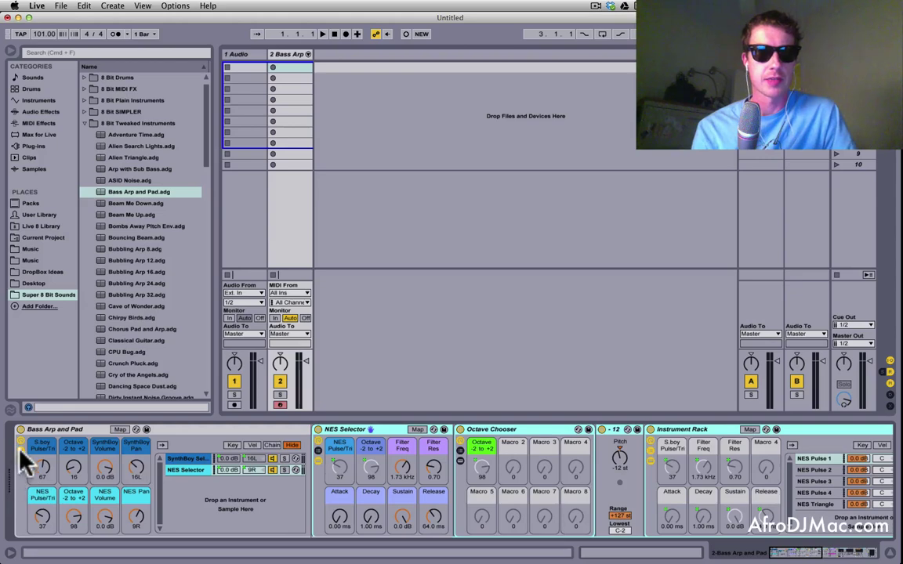
{"action": "left_click", "coordinate": [22, 458]}
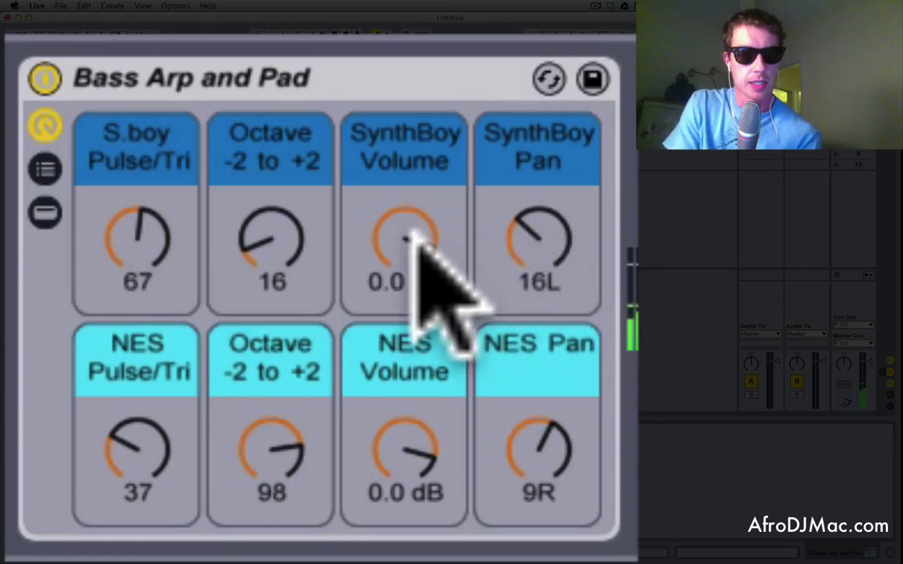
Silence the NES layer with volume -inf dB and set the SynthBoy macros to Pulse/Tri 0, Octave 83, Volume -0.927 dB and Pan 30L.
{"action": "left_click_drag", "start_coordinate": [429, 484], "coordinate": [429, 556]}
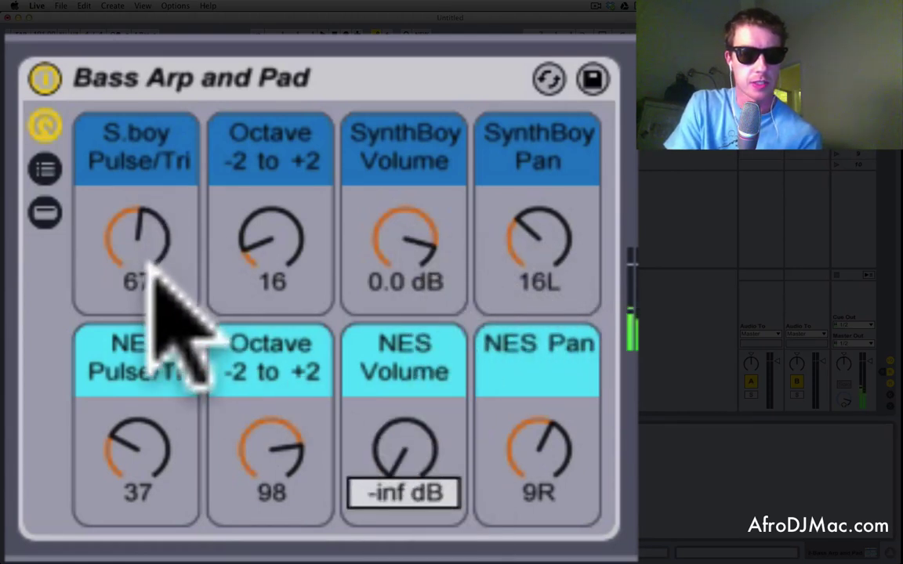
{"action": "left_click_drag", "start_coordinate": [155, 268], "coordinate": [155, 298]}
{"action": "left_click_drag", "start_coordinate": [284, 228], "coordinate": [284, 115]}
{"action": "mouse_move", "coordinate": [408, 235]}
{"action": "left_mouse_down"}
{"action": "mouse_move", "coordinate": [408, 270]}
{"action": "mouse_move", "coordinate": [409, 237]}
{"action": "left_mouse_up"}
{"action": "left_click_drag", "start_coordinate": [538, 238], "coordinate": [538, 274]}
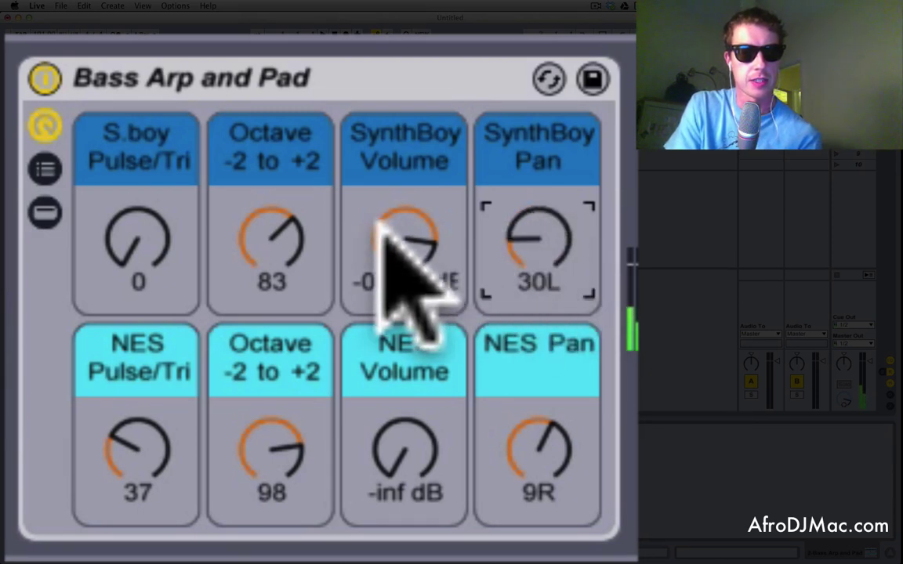
Set NES Volume to -1.872 dB and NES Pulse/Tri to 109, raise the NES Octave, and adjust NES Pan.
{"action": "left_click_drag", "start_coordinate": [397, 480], "coordinate": [396, 415]}
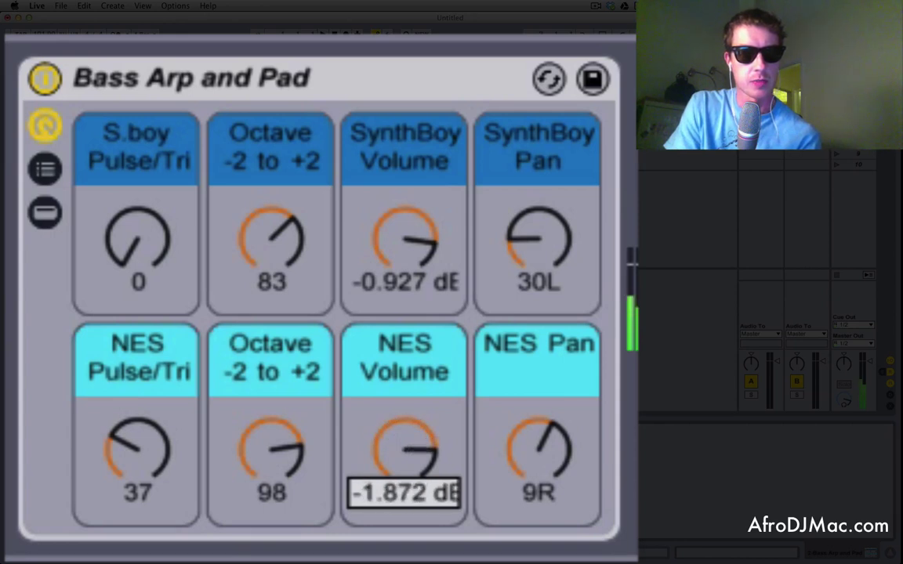
{"action": "left_click_drag", "start_coordinate": [138, 478], "coordinate": [137, 400]}
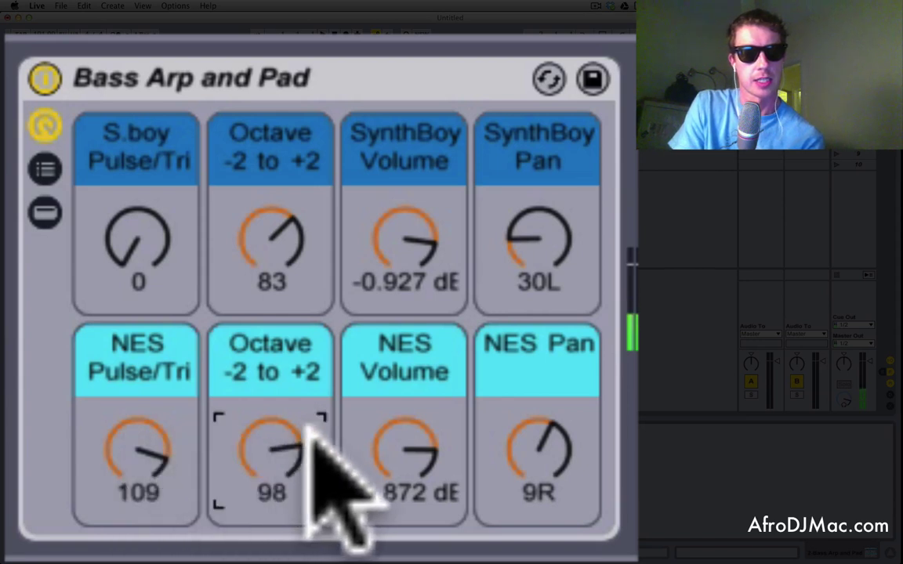
{"action": "left_click_drag", "start_coordinate": [306, 459], "coordinate": [269, 435]}
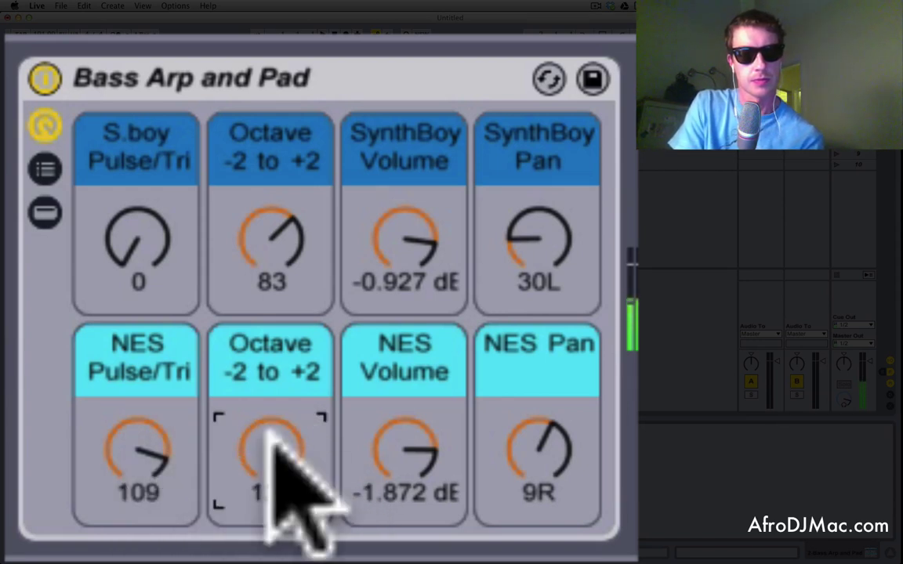
{"action": "mouse_move", "coordinate": [536, 458]}
{"action": "left_mouse_down"}
{"action": "mouse_move", "coordinate": [536, 506]}
{"action": "mouse_move", "coordinate": [536, 427]}
{"action": "mouse_move", "coordinate": [536, 492]}
{"action": "mouse_move", "coordinate": [536, 443]}
{"action": "left_mouse_up"}
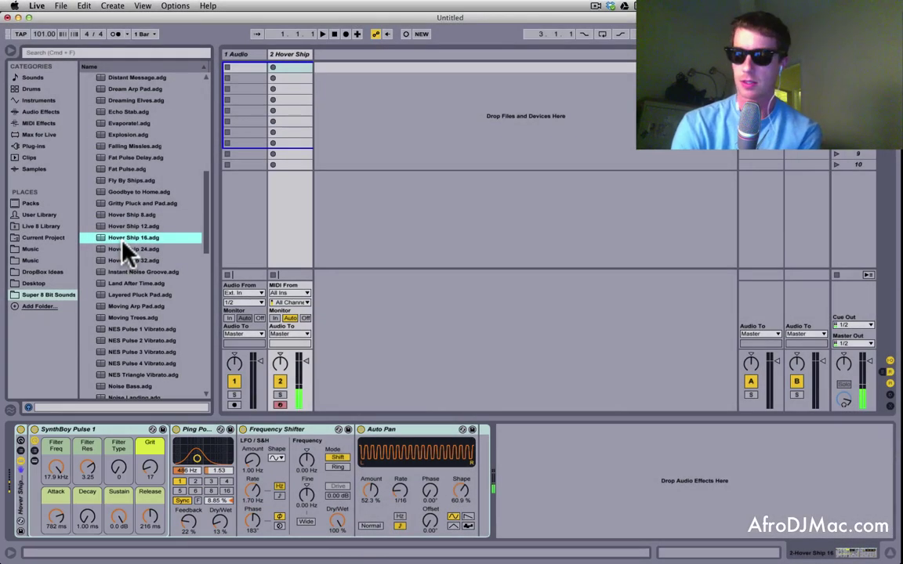
Set the Filter Freq macro of SynthBoy Pulse 1 in the Hover Ship 16 rack to 22.0 kHz.
{"action": "left_click", "coordinate": [56, 467]}
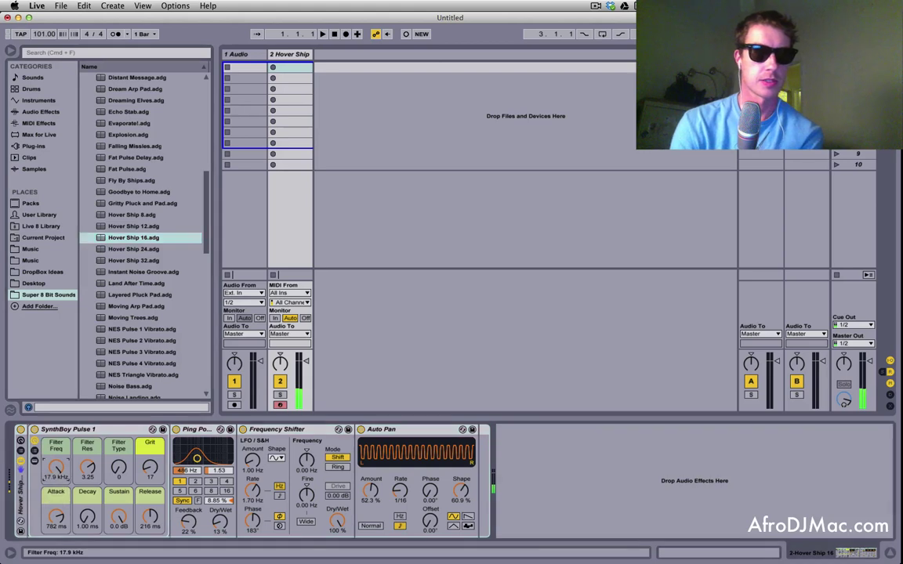
{"action": "left_click_drag", "start_coordinate": [56, 467], "coordinate": [57, 470]}
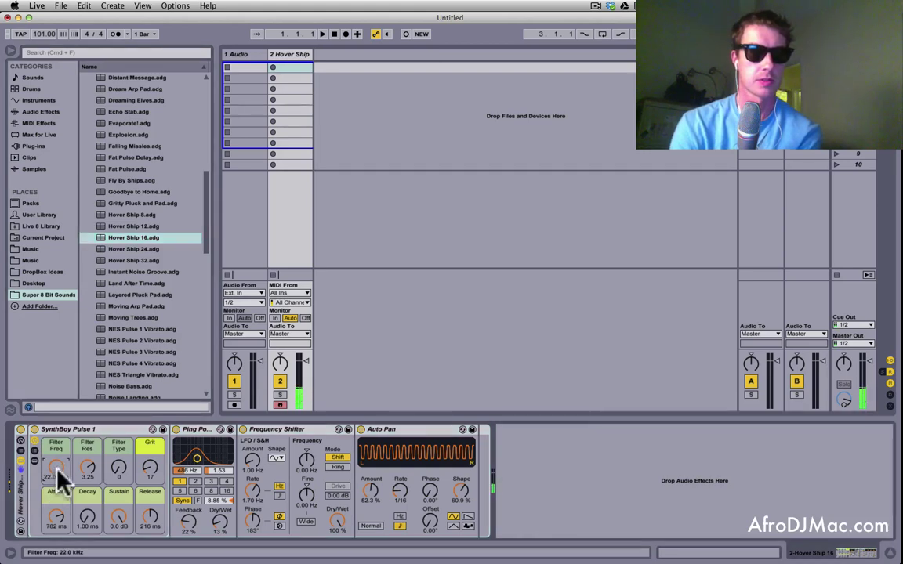
Load the Moving Trees.adg preset and lower the Filter Freq macro of SynthBoy Pulse 3 to 18.0 kHz.
{"action": "double_click", "coordinate": [110, 317]}
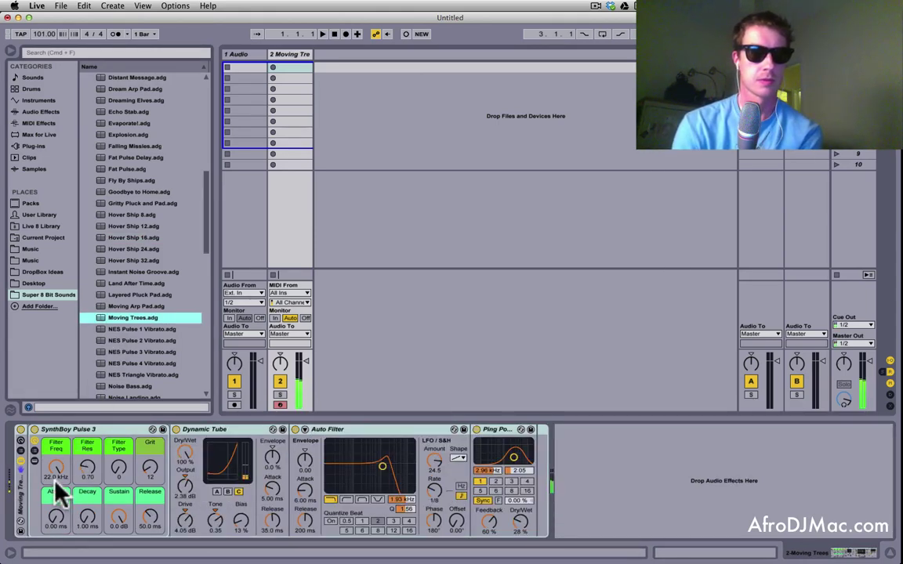
{"action": "mouse_move", "coordinate": [56, 467]}
{"action": "left_mouse_down"}
{"action": "mouse_move", "coordinate": [56, 509]}
{"action": "mouse_move", "coordinate": [56, 478]}
{"action": "left_mouse_up"}
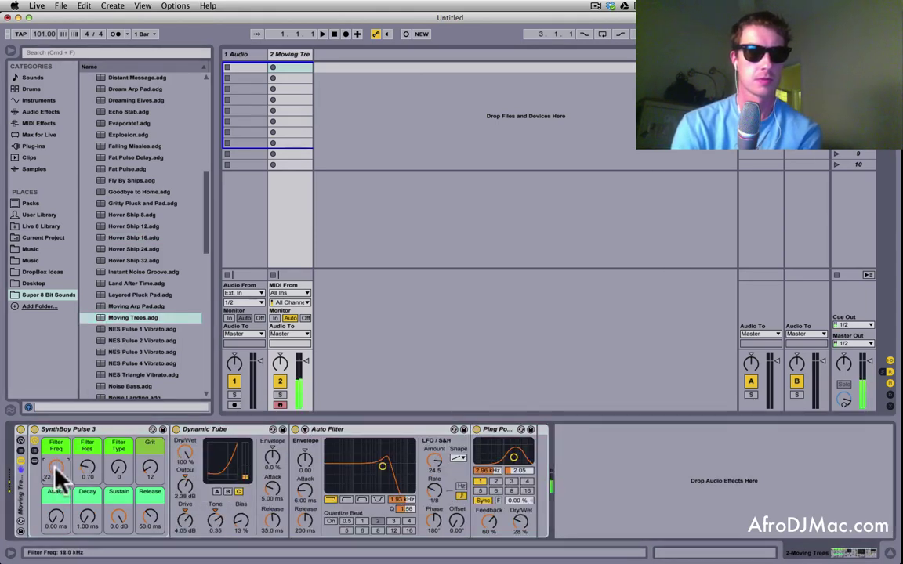
Load the NES Triangle Vibrato.adg preset, then replace it with Running through the Cave.adg.
{"action": "double_click", "coordinate": [139, 375]}
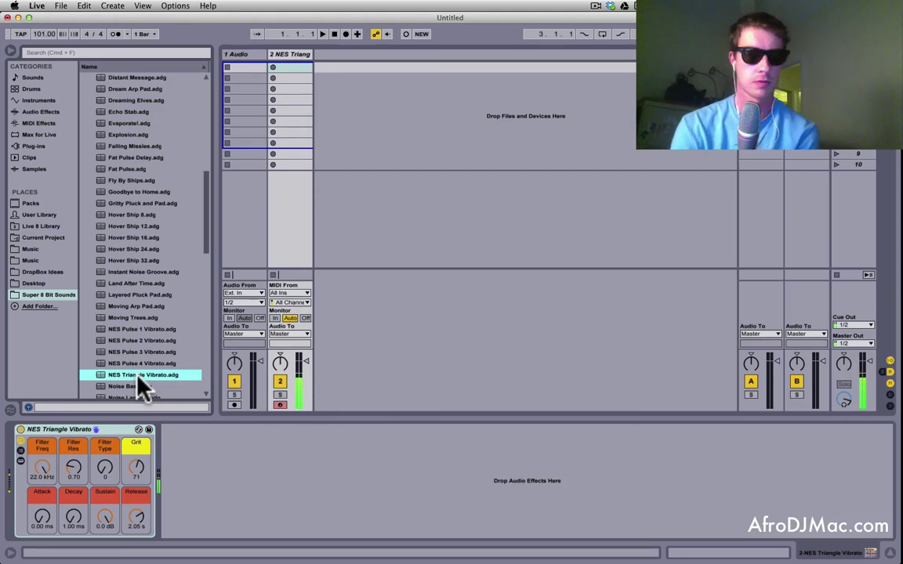
{"action": "scroll", "coordinate": [129, 344], "scroll_direction": "down", "scroll_amount": 5}
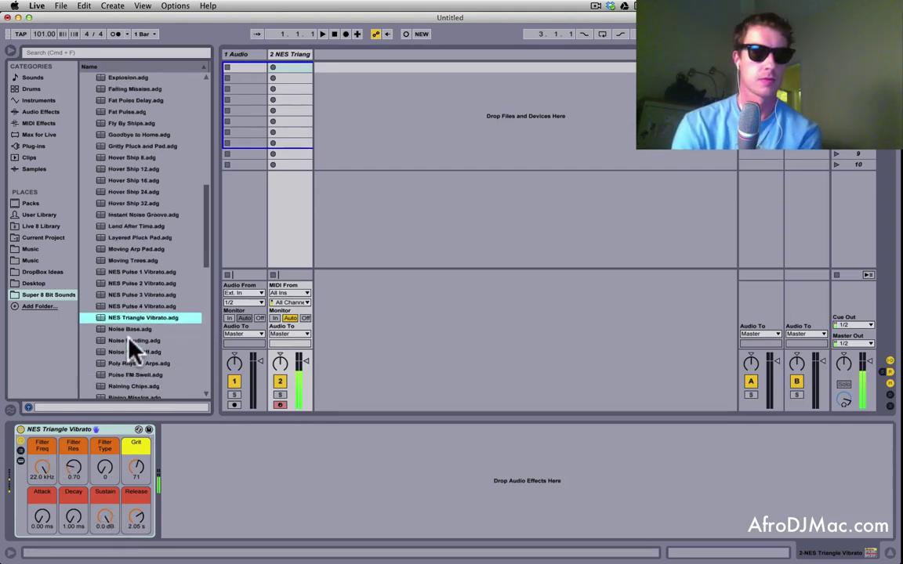
{"action": "double_click", "coordinate": [132, 295]}
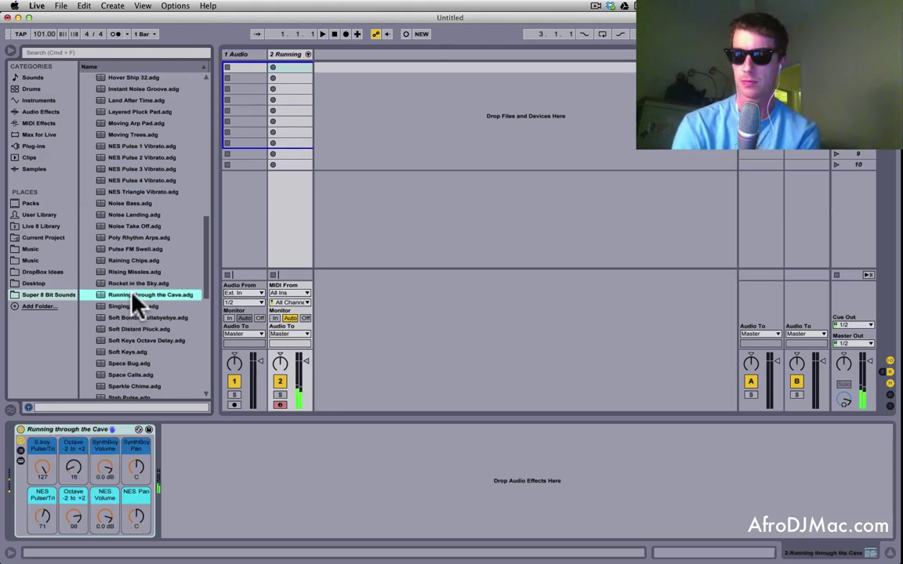
Expand the Running through the Cave rack and examine the devices nested in its SynthBoy Selector chain.
{"action": "left_click", "coordinate": [21, 461]}
{"action": "scroll", "coordinate": [584, 466], "scroll_direction": "right", "scroll_amount": 3}
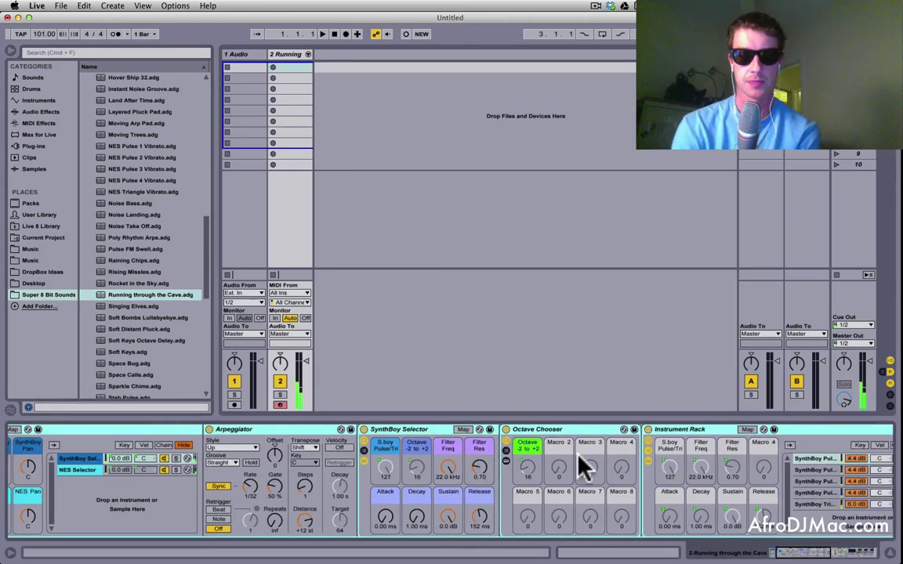
{"action": "scroll", "coordinate": [584, 467], "scroll_direction": "right", "scroll_amount": 6}
{"action": "scroll", "coordinate": [583, 466], "scroll_direction": "right", "scroll_amount": 3}
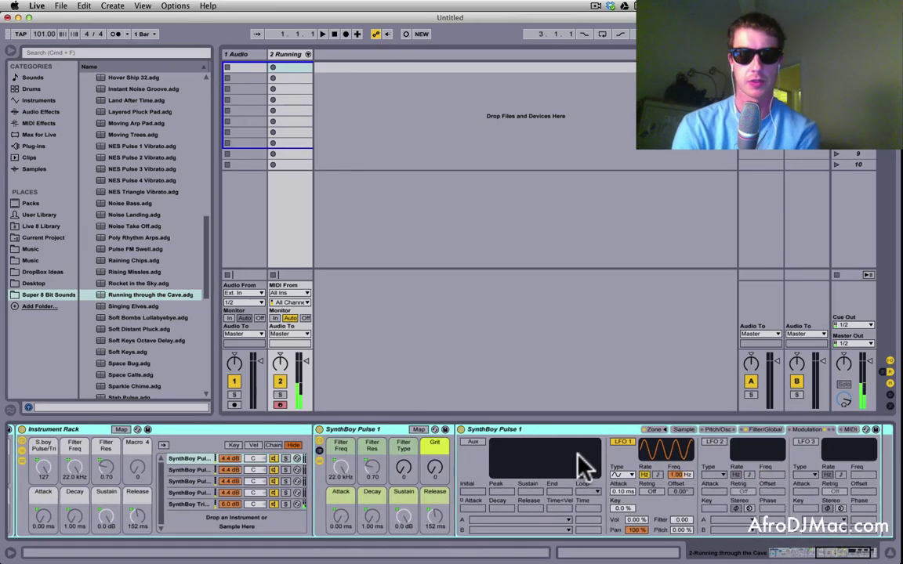
{"action": "scroll", "coordinate": [584, 466], "scroll_direction": "left", "scroll_amount": 10}
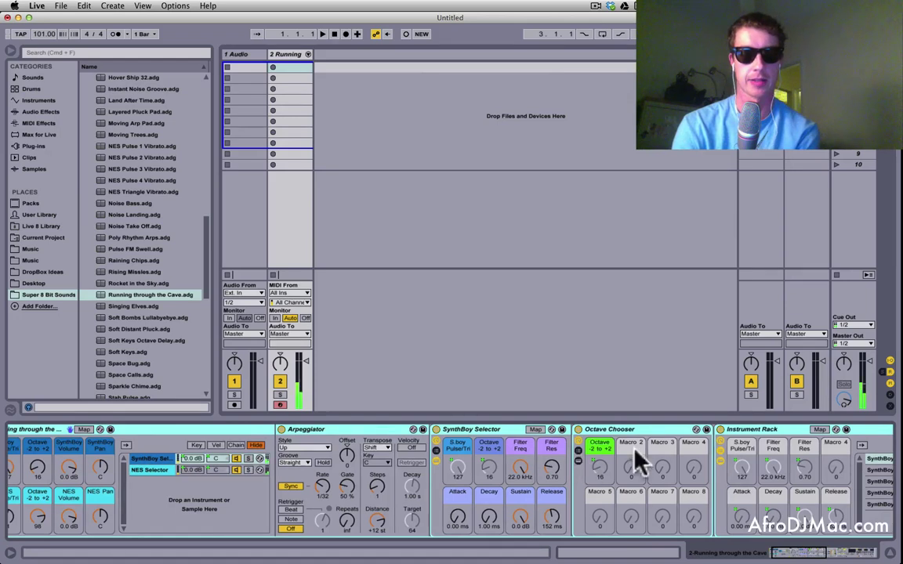
{"action": "scroll", "coordinate": [493, 480], "scroll_direction": "left", "scroll_amount": 2}
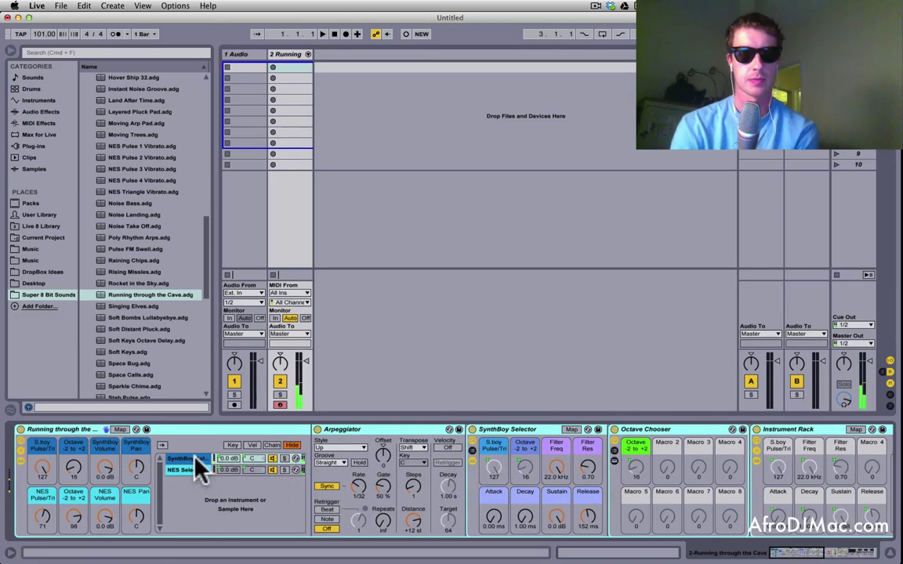
Silence the NES layer with volume -inf dB and set SynthBoy Volume to 5.687 dB and SynthBoy Octave to 66.
{"action": "left_click_drag", "start_coordinate": [105, 468], "coordinate": [109, 557]}
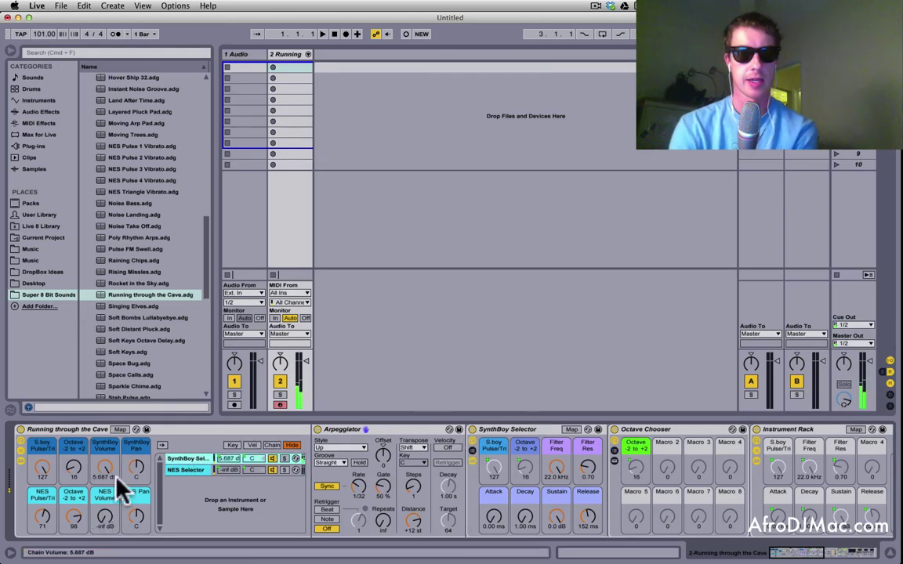
{"action": "left_click_drag", "start_coordinate": [78, 480], "coordinate": [78, 439]}
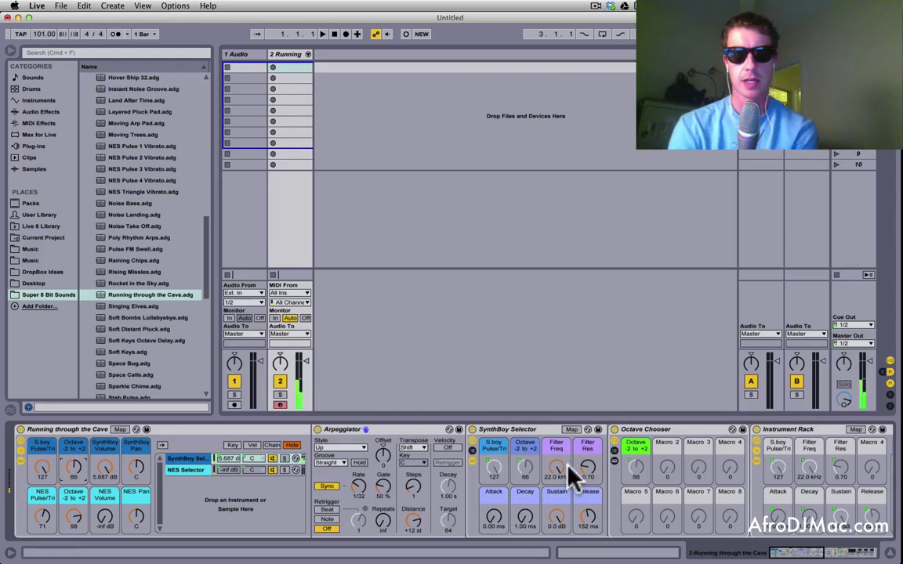
Set the SynthBoy Selector macros to Attack 0.00 ms, Decay 82.9 ms, Sustain -inf dB and Filter Freq 12.4 kHz.
{"action": "left_click_drag", "start_coordinate": [569, 463], "coordinate": [569, 502]}
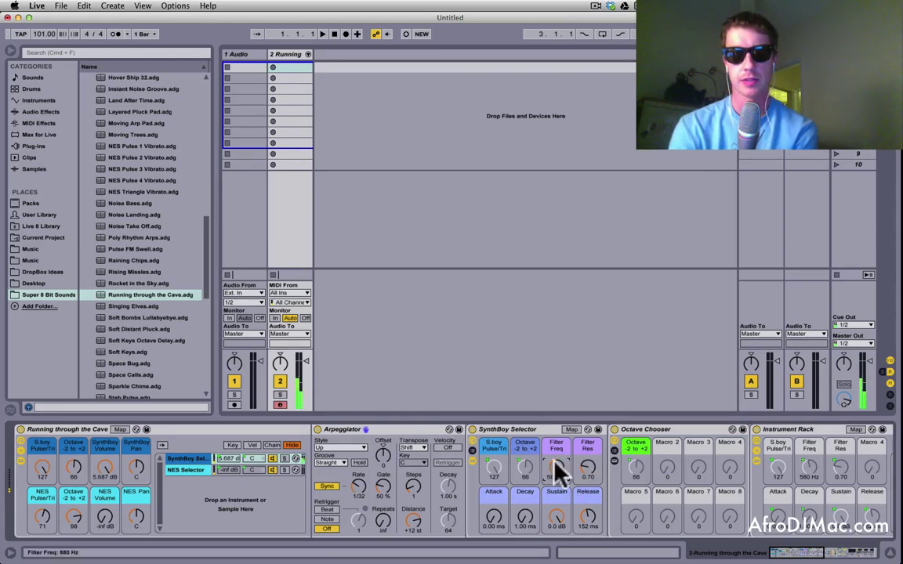
{"action": "left_click_drag", "start_coordinate": [499, 520], "coordinate": [499, 516]}
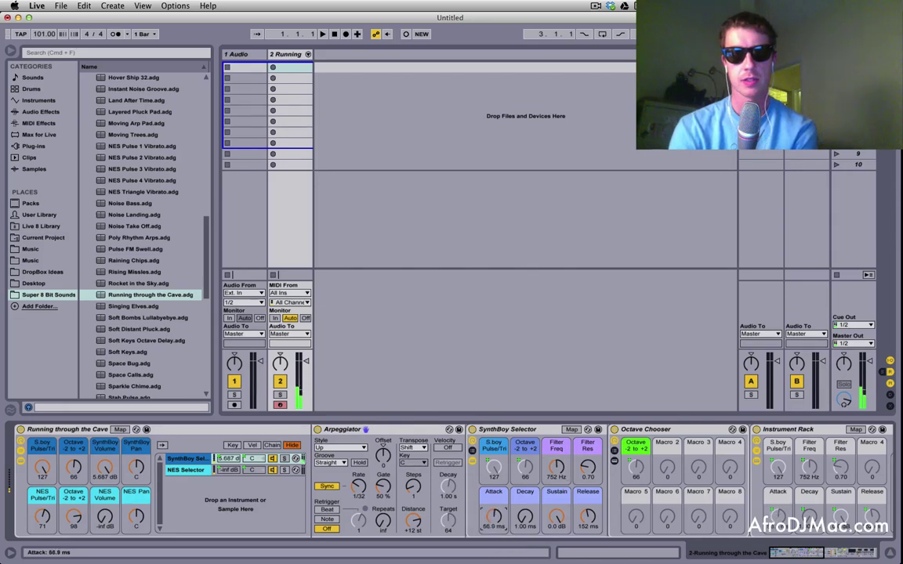
{"action": "left_click_drag", "start_coordinate": [499, 516], "coordinate": [499, 529]}
{"action": "left_click_drag", "start_coordinate": [555, 516], "coordinate": [558, 524]}
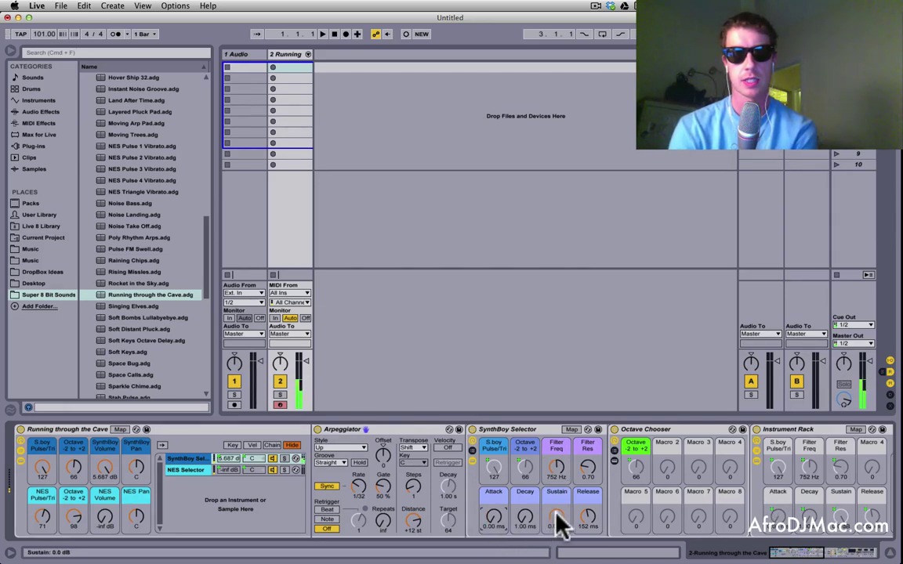
{"action": "left_click", "coordinate": [525, 517]}
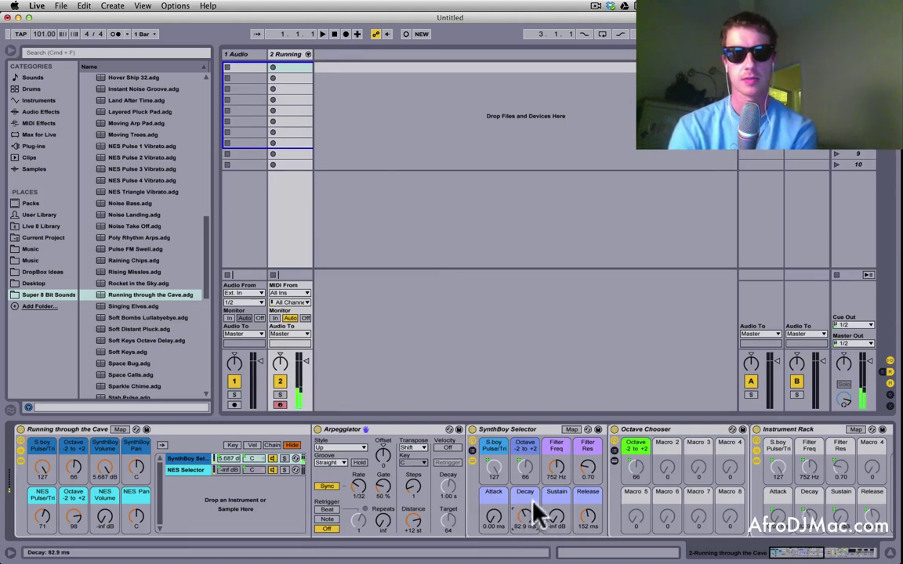
{"action": "left_click_drag", "start_coordinate": [555, 468], "coordinate": [556, 458]}
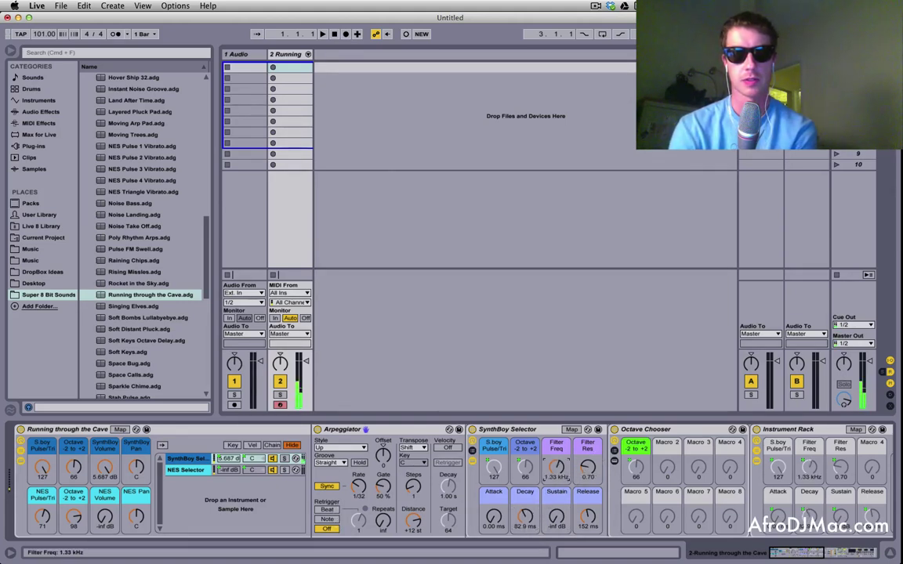
Bring the NES layer back with NES Volume at 6.0 dB and show the NES Selector chain's devices.
{"action": "scroll", "coordinate": [555, 469], "scroll_direction": "right", "scroll_amount": 15}
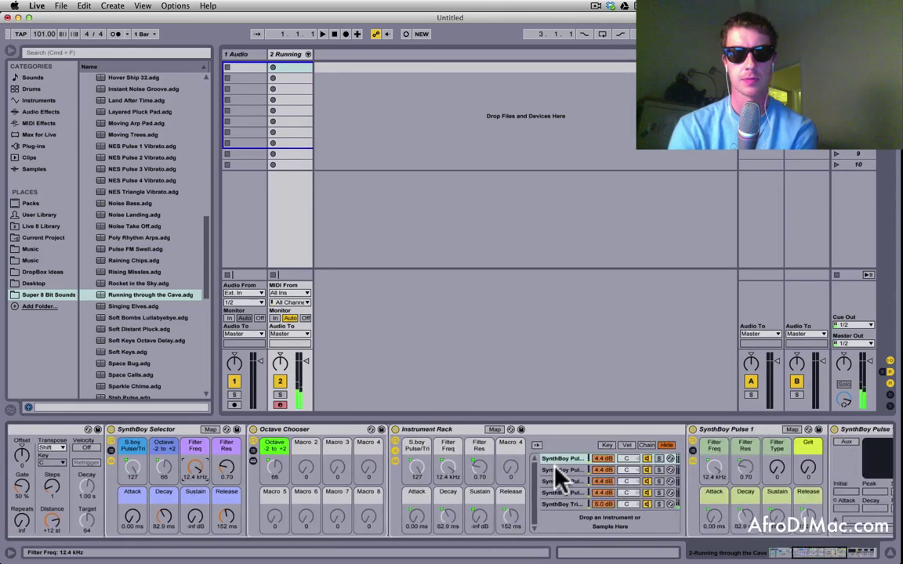
{"action": "scroll", "coordinate": [555, 468], "scroll_direction": "left", "scroll_amount": 15}
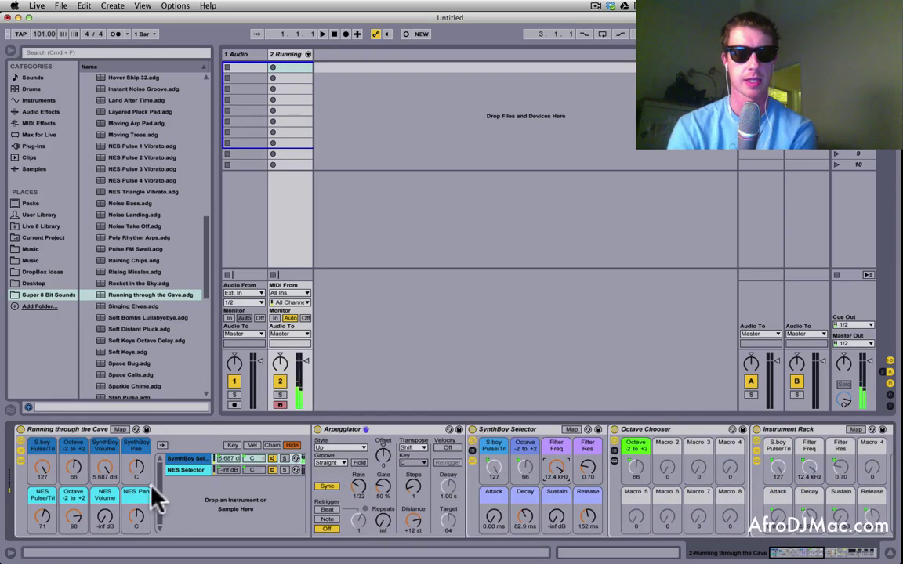
{"action": "left_click_drag", "start_coordinate": [102, 524], "coordinate": [102, 450]}
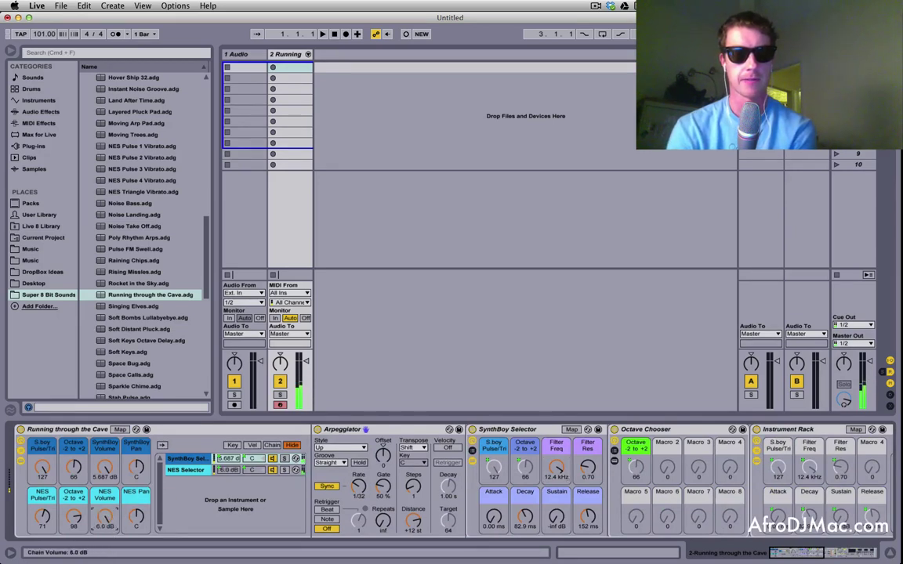
{"action": "left_click", "coordinate": [178, 470]}
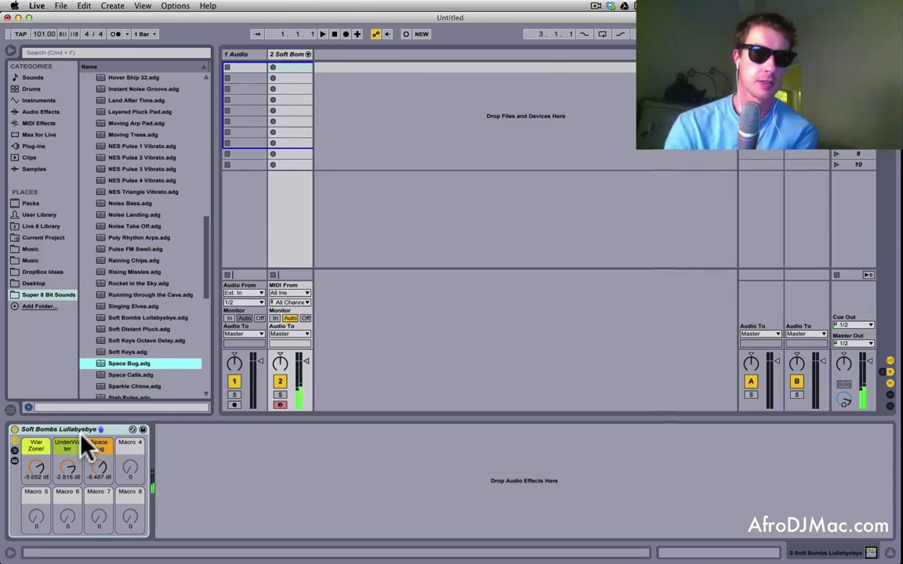
Expand the Soft Bombs Lullabyebye rack and show the devices of its War Zone! and Space Bug chains.
{"action": "left_click", "coordinate": [14, 460]}
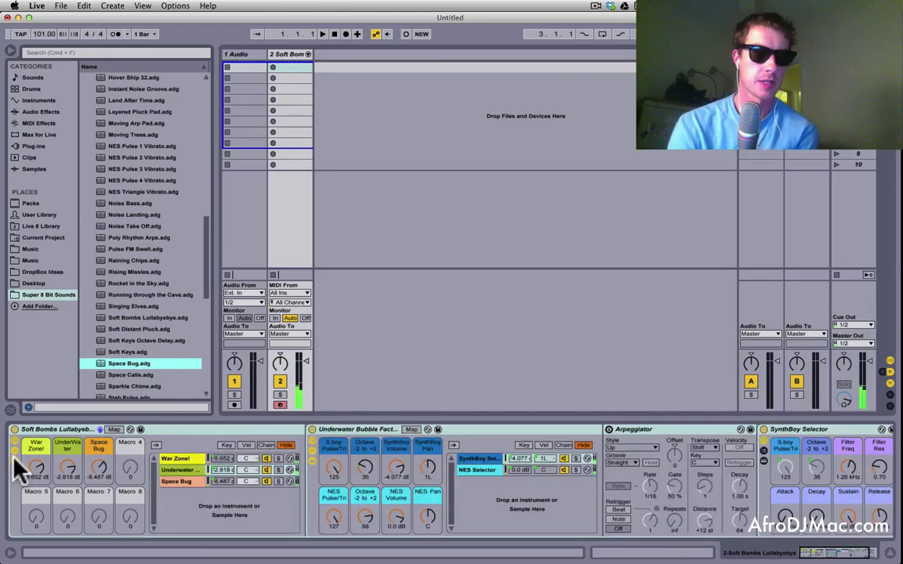
{"action": "left_click", "coordinate": [177, 458]}
{"action": "left_click", "coordinate": [186, 481]}
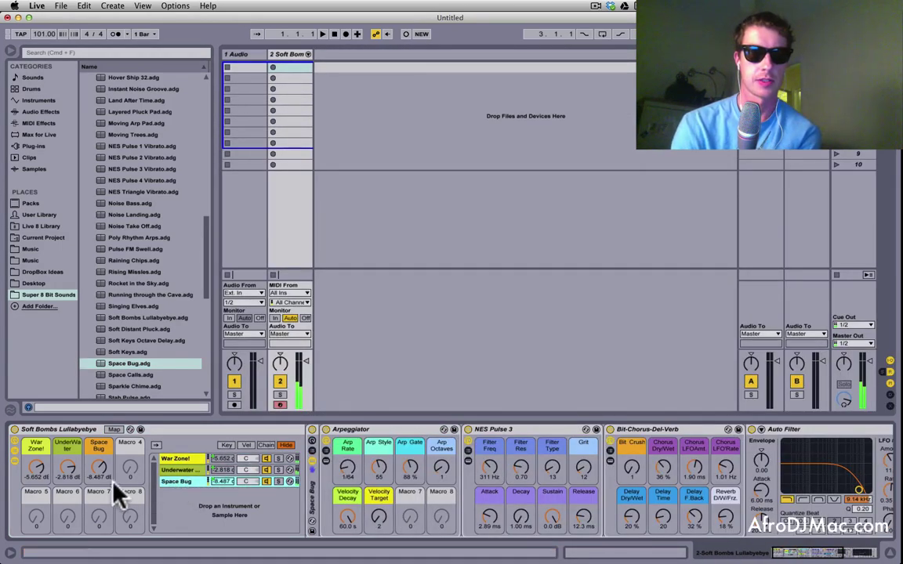
Rebalance the Soft Bombs Lullabyebye layers: Space Bug 2.851 dB, UnderWater -17.622 dB and War Zone! -44.499 dB.
{"action": "left_click_drag", "start_coordinate": [98, 469], "coordinate": [99, 439]}
{"action": "left_click_drag", "start_coordinate": [67, 469], "coordinate": [68, 502]}
{"action": "left_click_drag", "start_coordinate": [36, 469], "coordinate": [36, 506]}
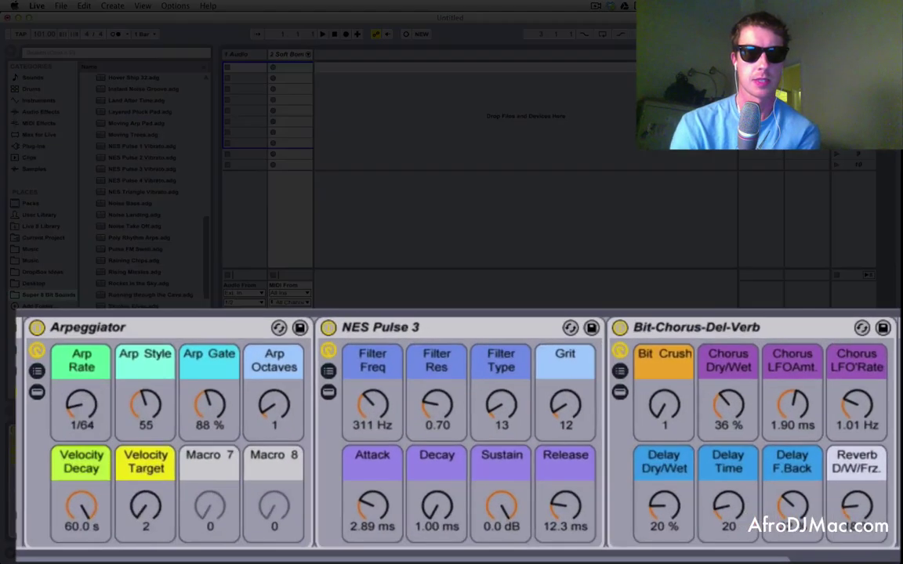
In the Space Bug chain, set Arp Rate 1/24, Arp Style 23, Arp Gate 34 %, Arp Octaves 4 and NES Pulse 3 Filter Freq 80.5 Hz.
{"action": "left_click_drag", "start_coordinate": [358, 462], "coordinate": [359, 455]}
{"action": "left_click", "coordinate": [162, 380]}
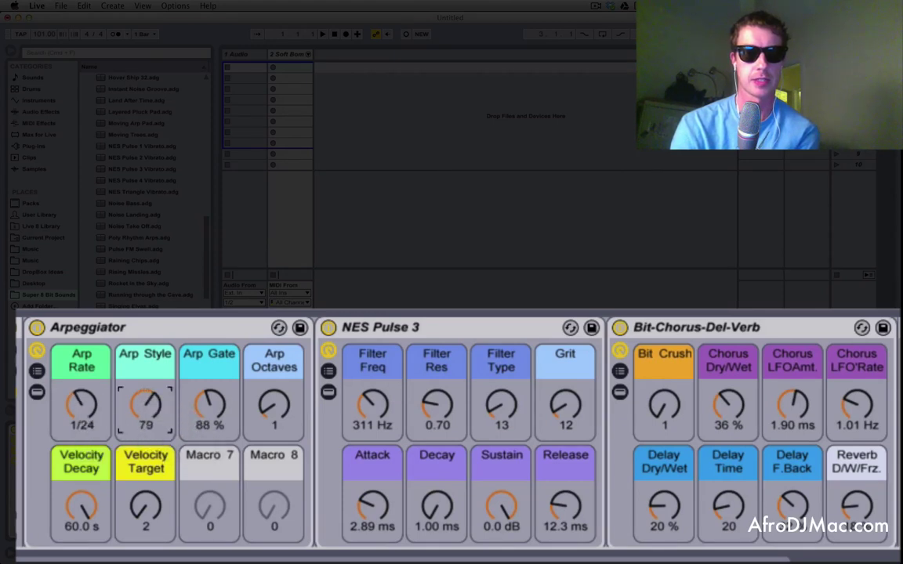
{"action": "left_click_drag", "start_coordinate": [145, 404], "coordinate": [145, 429]}
{"action": "left_click_drag", "start_coordinate": [210, 401], "coordinate": [209, 423]}
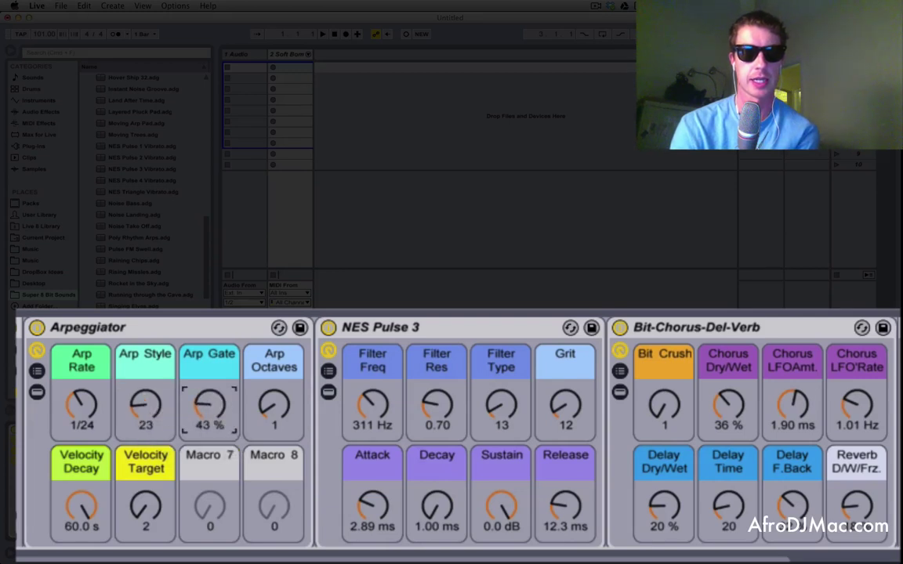
{"action": "left_click", "coordinate": [274, 404]}
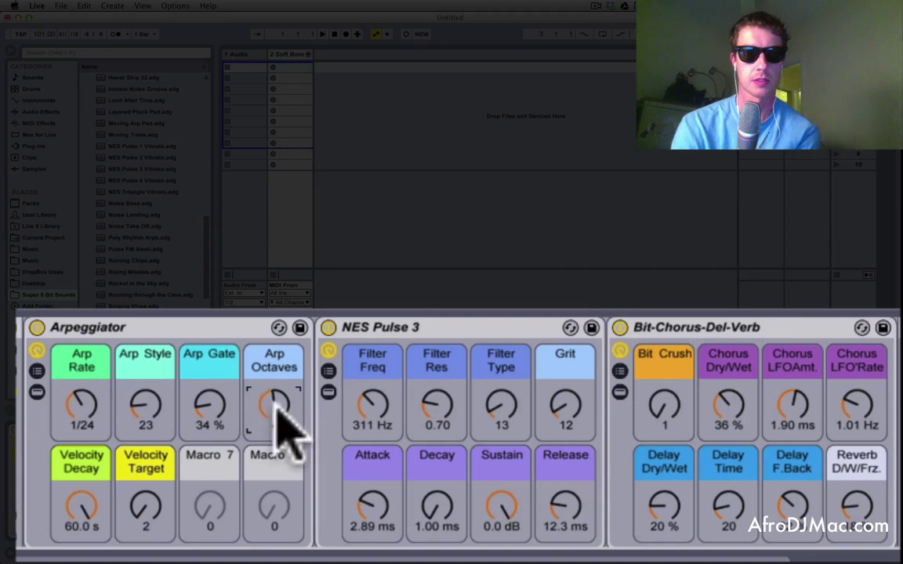
{"action": "mouse_move", "coordinate": [372, 404]}
{"action": "left_mouse_down"}
{"action": "mouse_move", "coordinate": [372, 348]}
{"action": "mouse_move", "coordinate": [372, 408]}
{"action": "left_mouse_up"}
Set the Bit-Chorus-Del-Verb macros to Chorus Dry/Wet 41 %, LFO Amt 4.28 ms, LFO Rate 7.50 Hz and Delay Dry/Wet 46 %.
{"action": "mouse_move", "coordinate": [666, 408]}
{"action": "left_mouse_down"}
{"action": "mouse_move", "coordinate": [666, 364]}
{"action": "mouse_move", "coordinate": [666, 408]}
{"action": "left_mouse_up"}
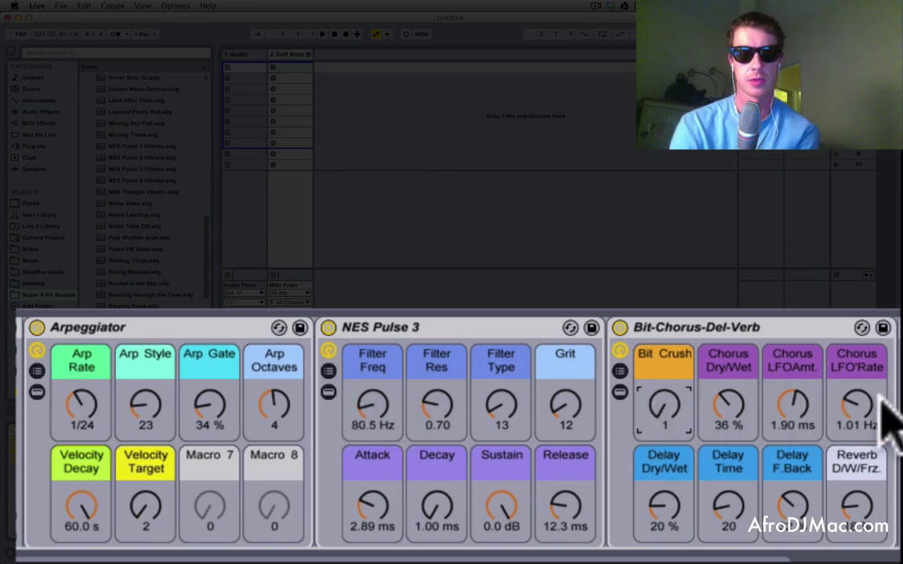
{"action": "left_click_drag", "start_coordinate": [862, 392], "coordinate": [862, 359]}
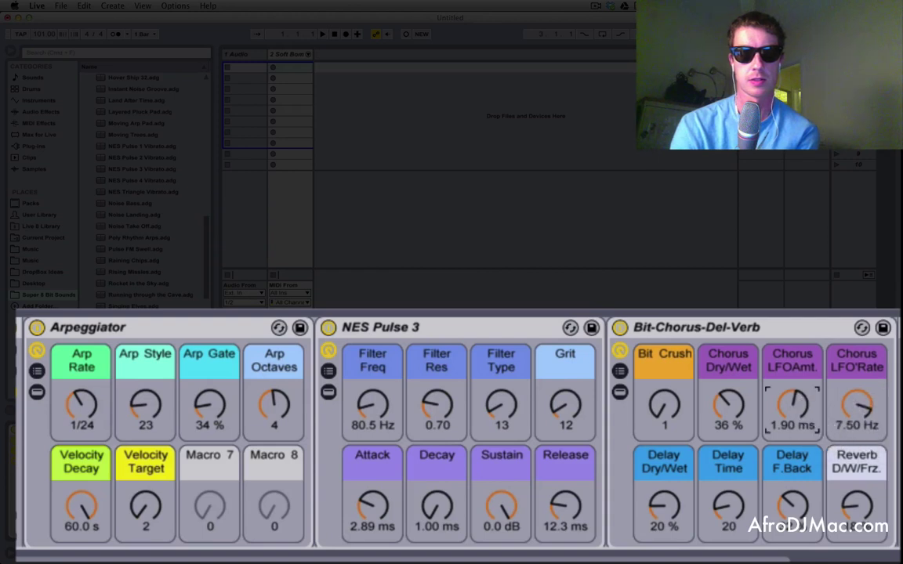
{"action": "left_click_drag", "start_coordinate": [796, 369], "coordinate": [796, 353]}
{"action": "left_click_drag", "start_coordinate": [728, 391], "coordinate": [732, 373]}
{"action": "left_click", "coordinate": [665, 509]}
{"action": "left_click", "coordinate": [858, 508]}
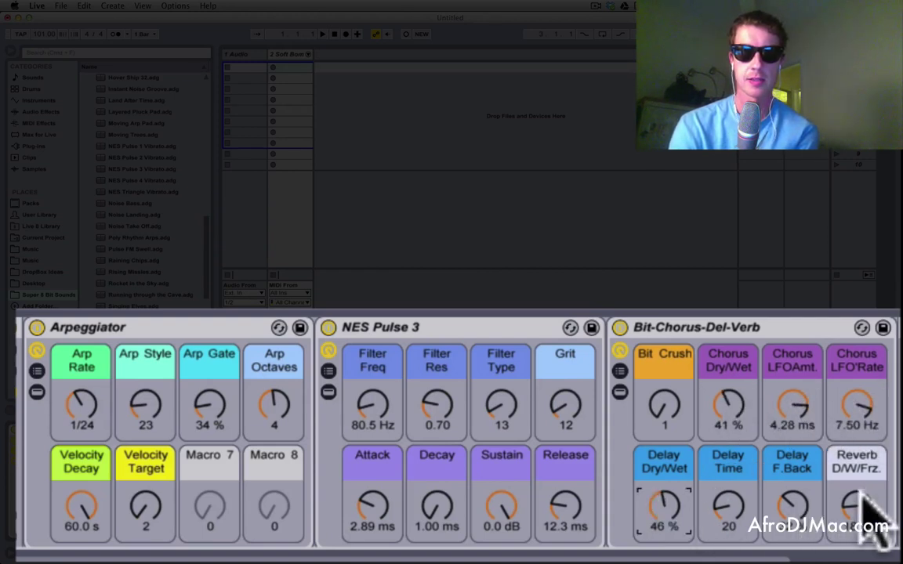
Raise the UnderWater macro of the Soft Bombs Lullabyebye rack to -2.187 dB and show the Underwater chain's devices.
{"action": "scroll", "coordinate": [871, 519], "scroll_direction": "right", "scroll_amount": 10}
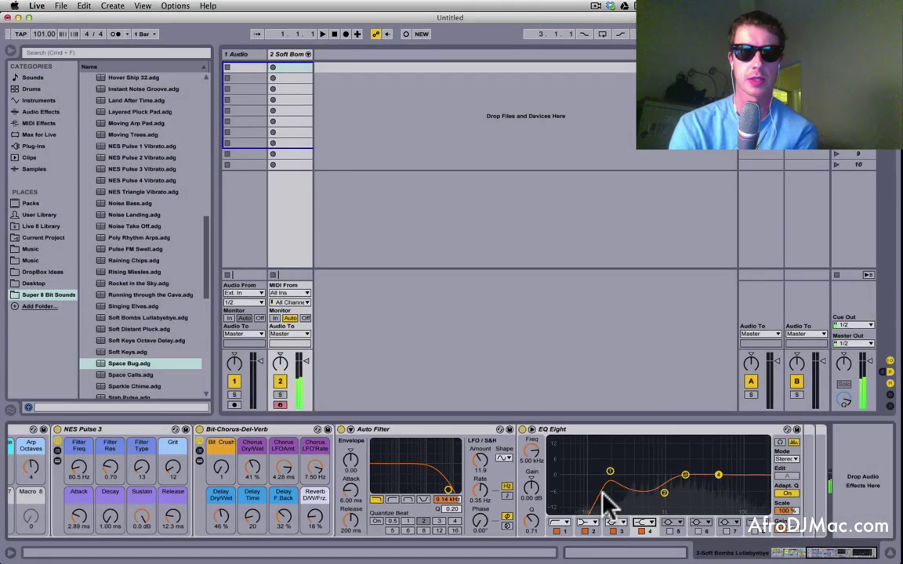
{"action": "scroll", "coordinate": [641, 484], "scroll_direction": "left", "scroll_amount": 5}
{"action": "scroll", "coordinate": [607, 501], "scroll_direction": "left", "scroll_amount": 5}
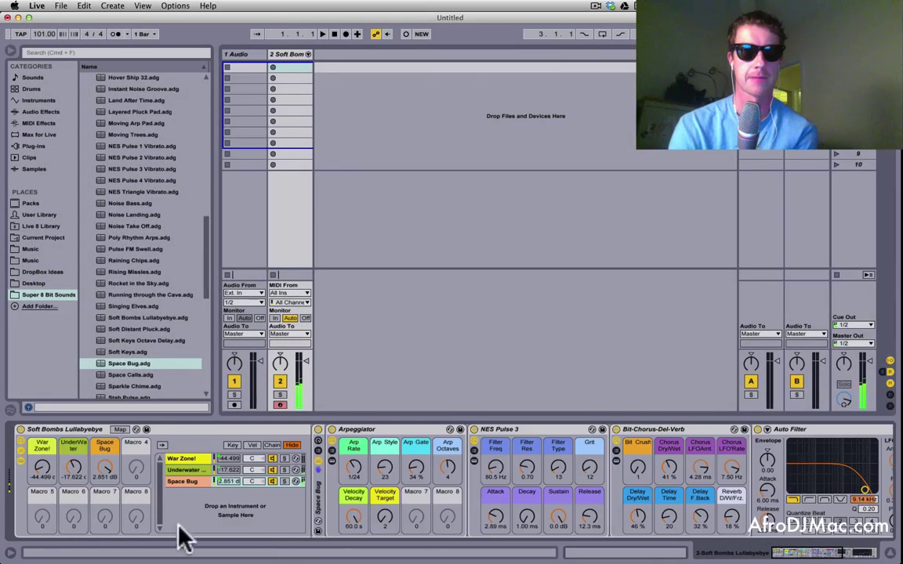
{"action": "left_click_drag", "start_coordinate": [72, 467], "coordinate": [73, 450]}
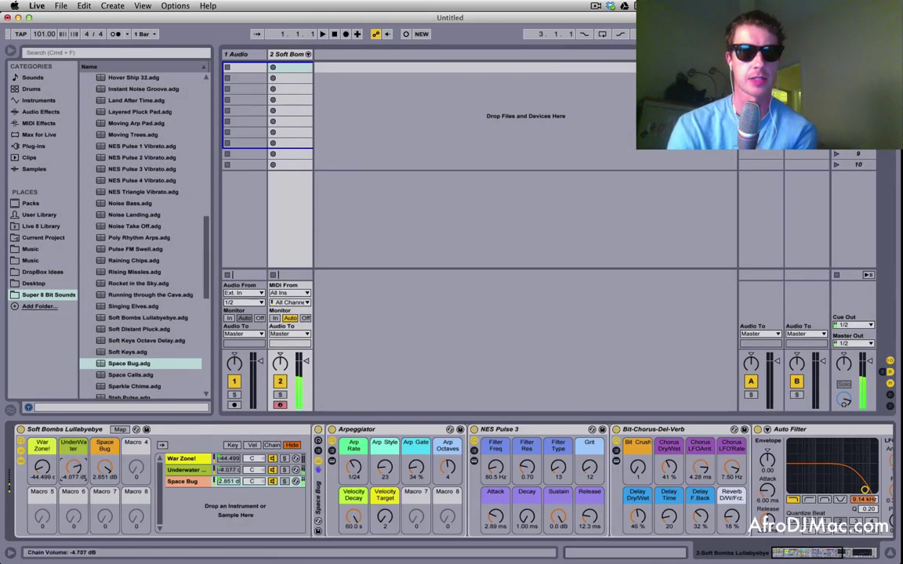
{"action": "left_click", "coordinate": [205, 470]}
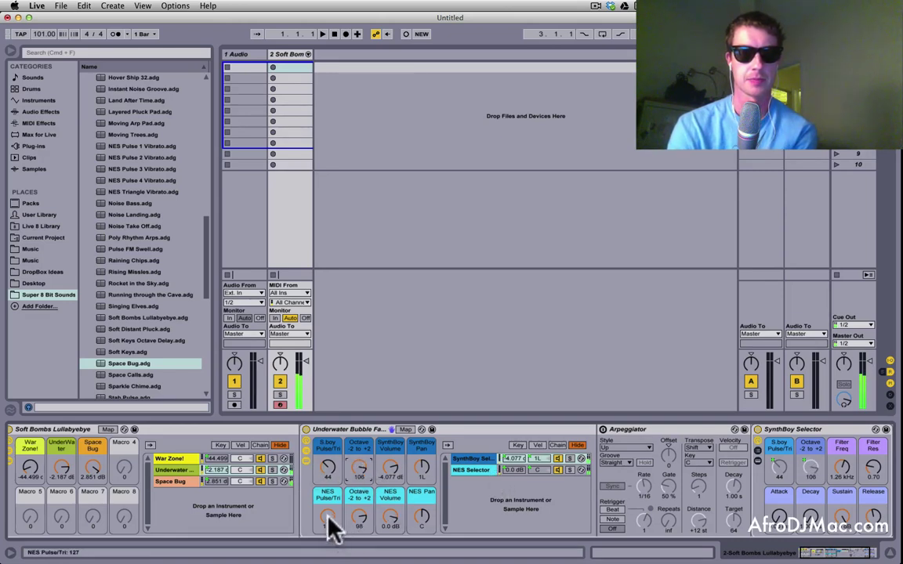
In the Underwater Bubble rack, set NES Pulse/Tri 75, NES Octave 126 and SynthBoy Volume 1.277 dB, and adjust SynthBoy Pan.
{"action": "left_click_drag", "start_coordinate": [328, 527], "coordinate": [328, 557]}
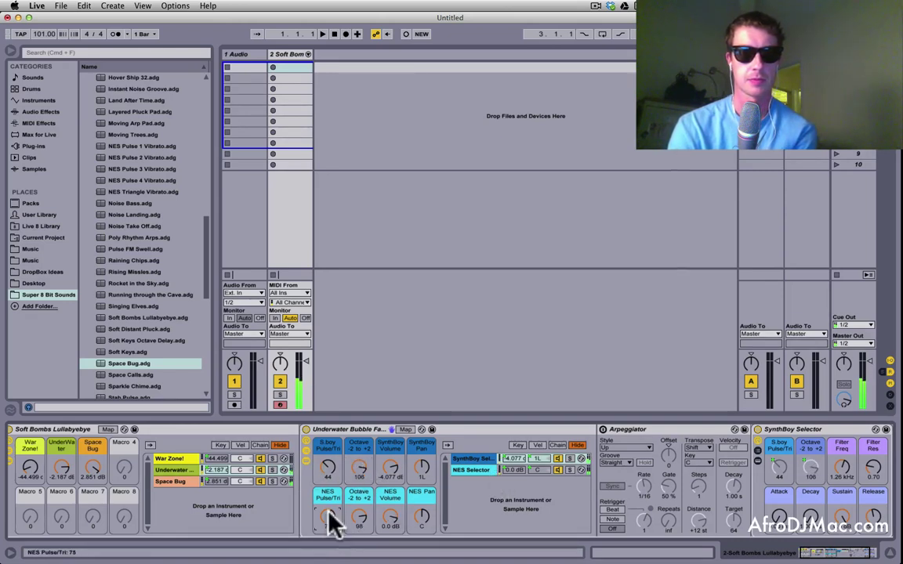
{"action": "left_click_drag", "start_coordinate": [359, 519], "coordinate": [388, 442]}
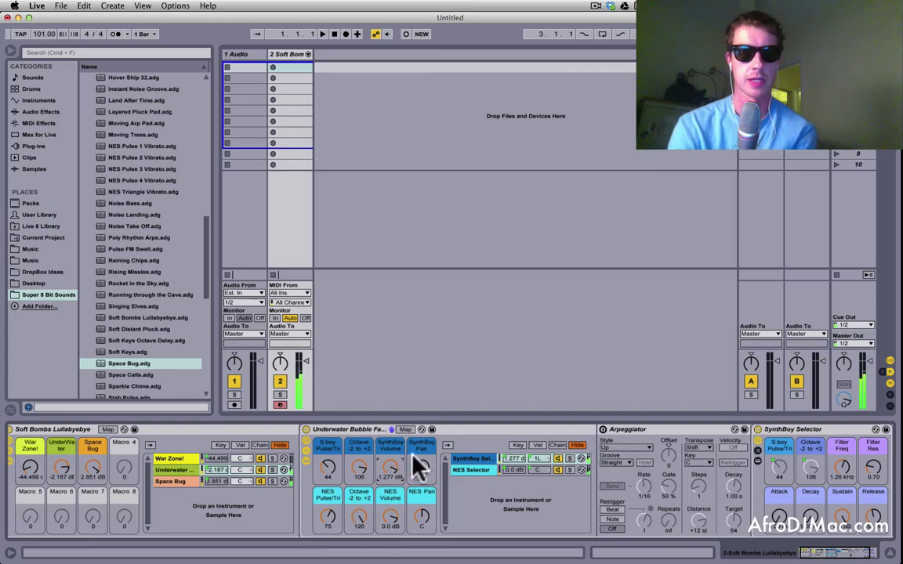
{"action": "mouse_move", "coordinate": [423, 467]}
{"action": "left_mouse_down"}
{"action": "mouse_move", "coordinate": [424, 504]}
{"action": "mouse_move", "coordinate": [422, 462]}
{"action": "left_mouse_up"}
Raise the War Zone! layer to 6.0 dB; in its chain set PitchEnv Amount -34 st, Transpose +10 st, Filter Freq 240 Hz, LFO Filt Rate 2.57 Hz.
{"action": "left_click", "coordinate": [174, 460]}
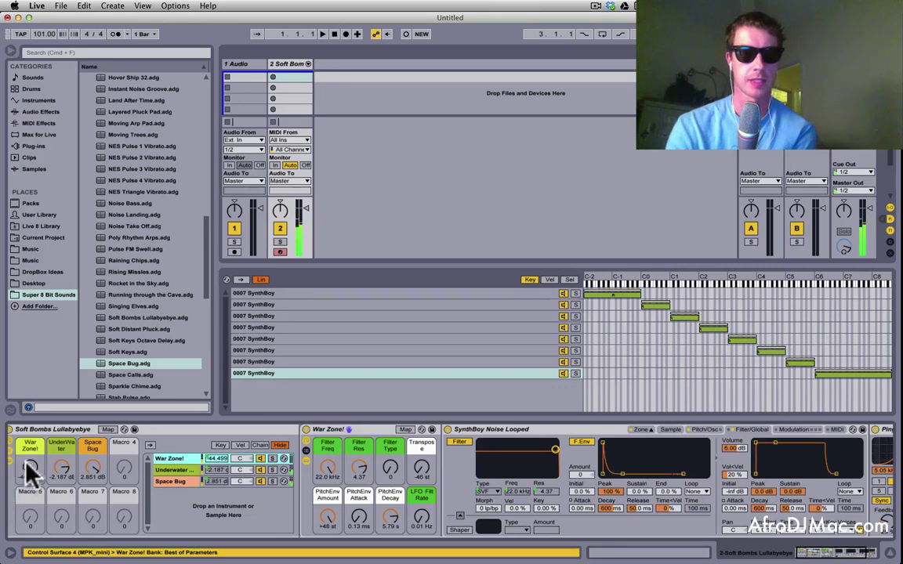
{"action": "left_click_drag", "start_coordinate": [30, 468], "coordinate": [30, 404]}
{"action": "mouse_move", "coordinate": [329, 517]}
{"action": "left_mouse_down"}
{"action": "mouse_move", "coordinate": [329, 533]}
{"action": "mouse_move", "coordinate": [333, 519]}
{"action": "left_mouse_up"}
{"action": "left_click_drag", "start_coordinate": [421, 468], "coordinate": [421, 443]}
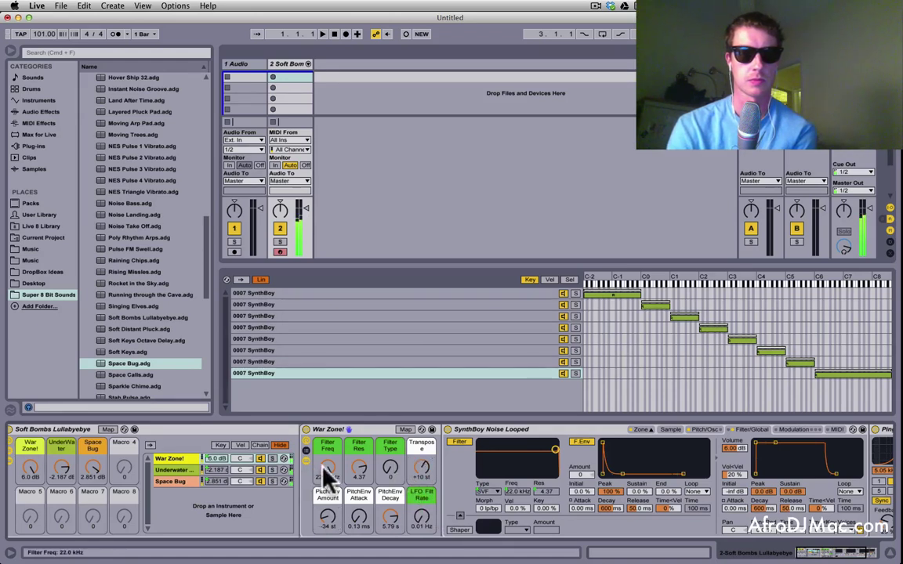
{"action": "left_click_drag", "start_coordinate": [328, 468], "coordinate": [328, 506]}
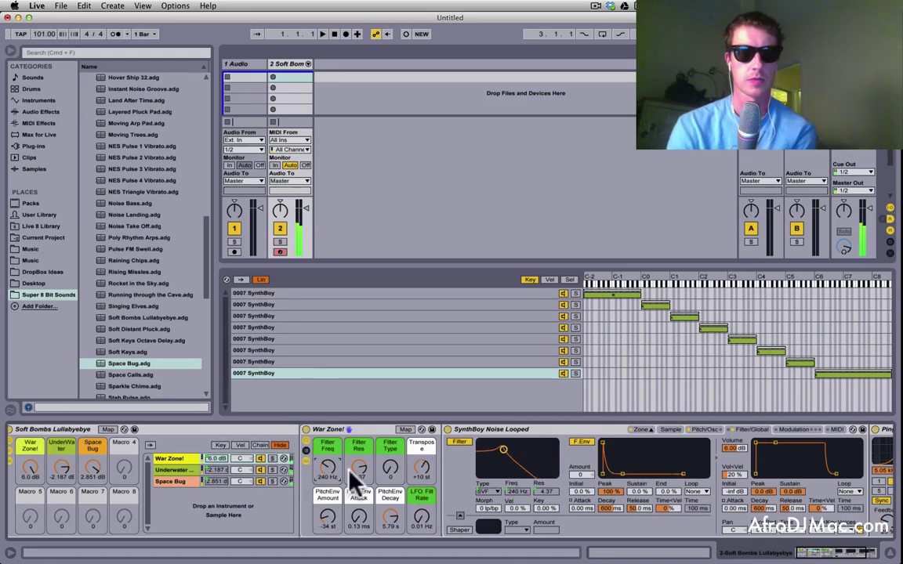
{"action": "left_click_drag", "start_coordinate": [420, 513], "coordinate": [427, 527]}
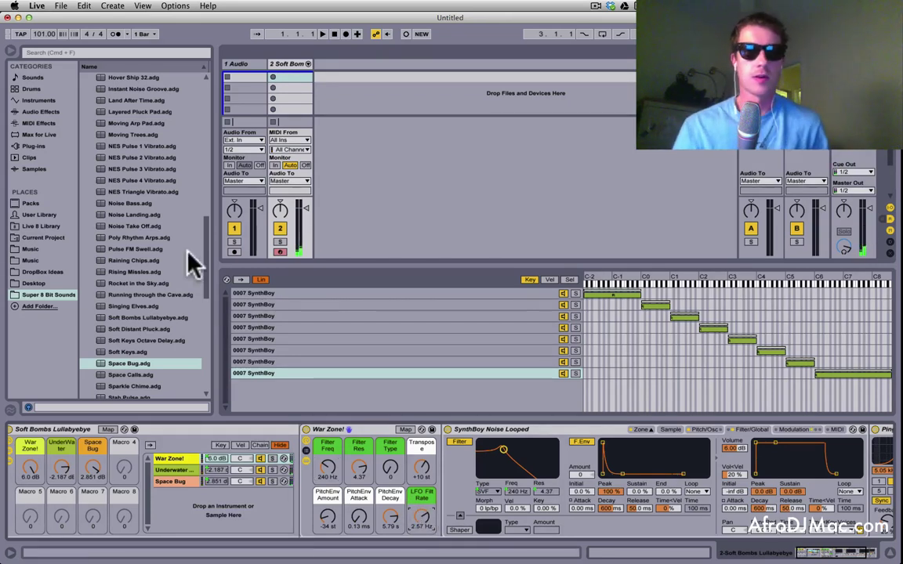
Load 8 Bit Claps from the 8 Bit Drums folder and set its Volume to 3.12 dB and Transpose to +20 st.
{"action": "scroll", "coordinate": [137, 174], "scroll_direction": "up", "scroll_amount": 15}
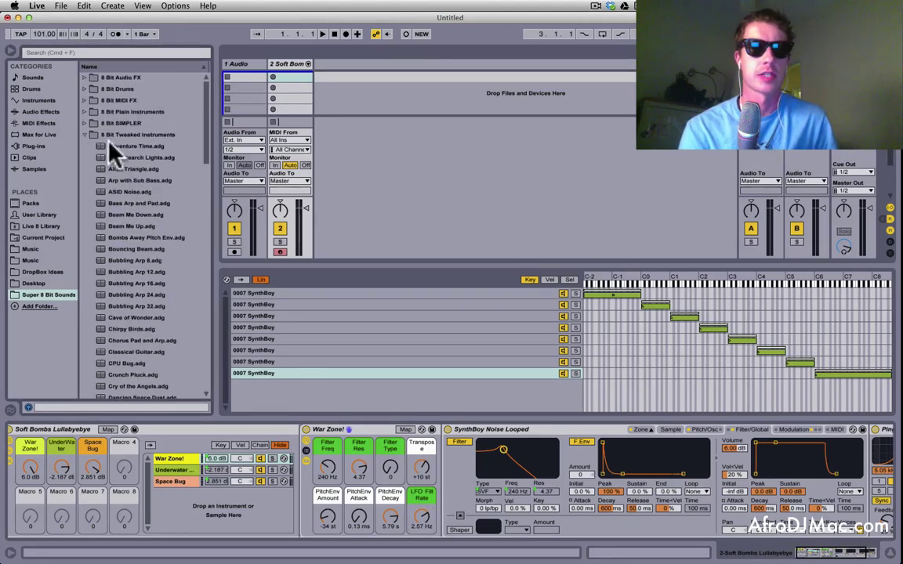
{"action": "left_click", "coordinate": [86, 89]}
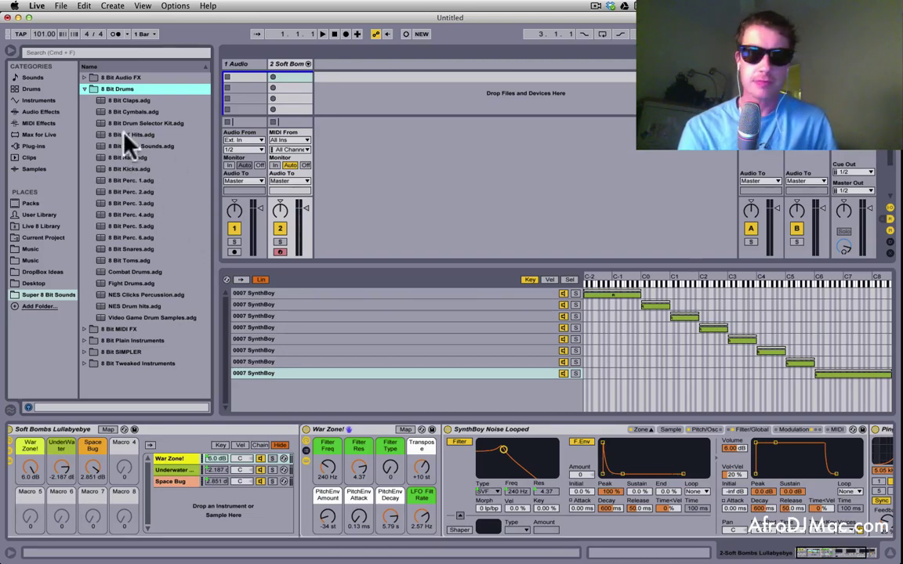
{"action": "left_click", "coordinate": [128, 100]}
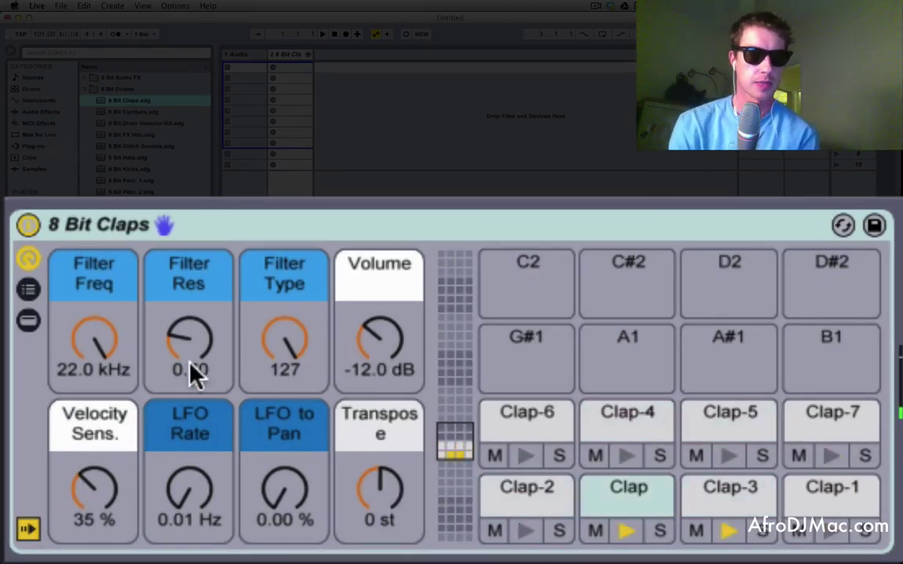
{"action": "left_click_drag", "start_coordinate": [380, 337], "coordinate": [380, 295]}
{"action": "left_click_drag", "start_coordinate": [391, 459], "coordinate": [392, 416]}
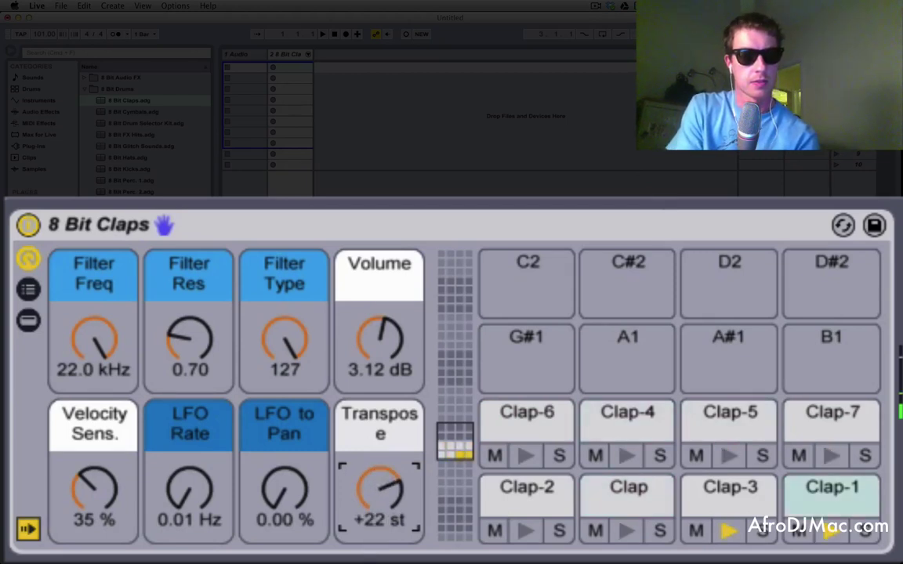
{"action": "left_click_drag", "start_coordinate": [101, 377], "coordinate": [101, 407]}
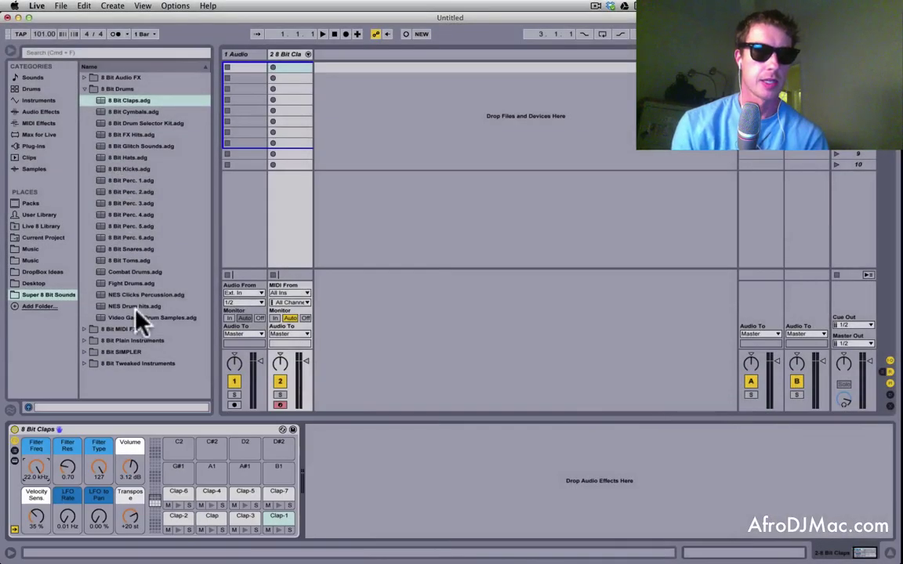
Load the 8 Bit Drum Selector Kit, set its Hat Selector to 0 and turn down its Snare Selector.
{"action": "double_click", "coordinate": [118, 123]}
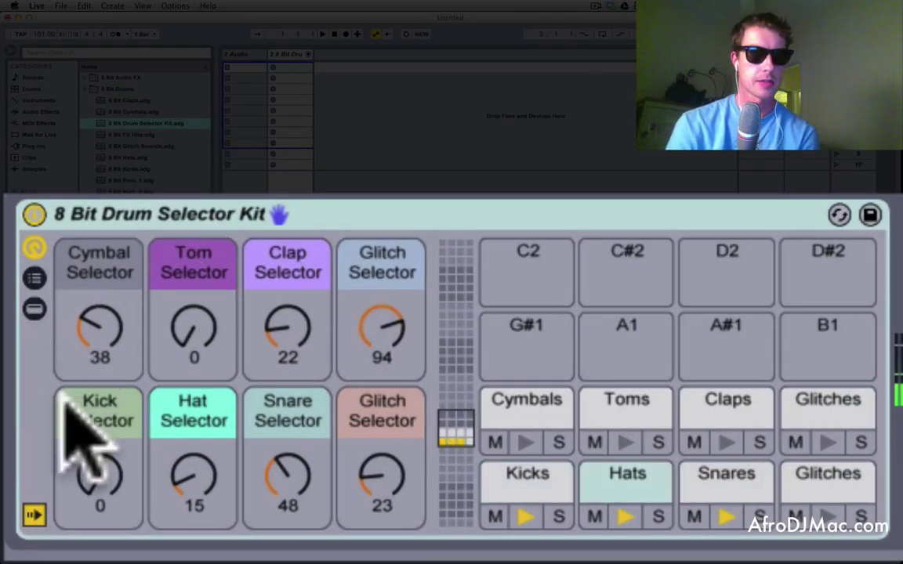
{"action": "mouse_move", "coordinate": [106, 462]}
{"action": "left_mouse_down"}
{"action": "mouse_move", "coordinate": [107, 377]}
{"action": "mouse_move", "coordinate": [107, 443]}
{"action": "left_mouse_up"}
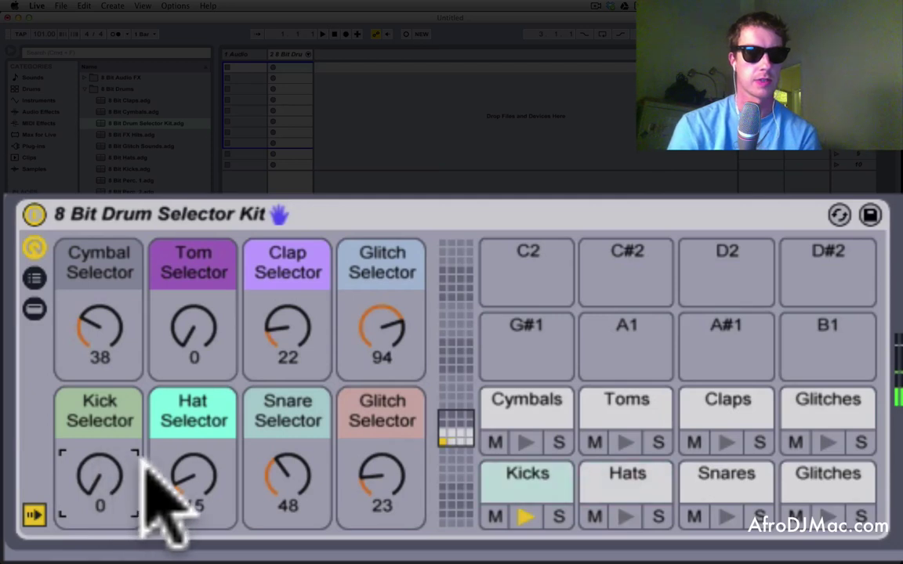
{"action": "left_click_drag", "start_coordinate": [171, 467], "coordinate": [298, 468]}
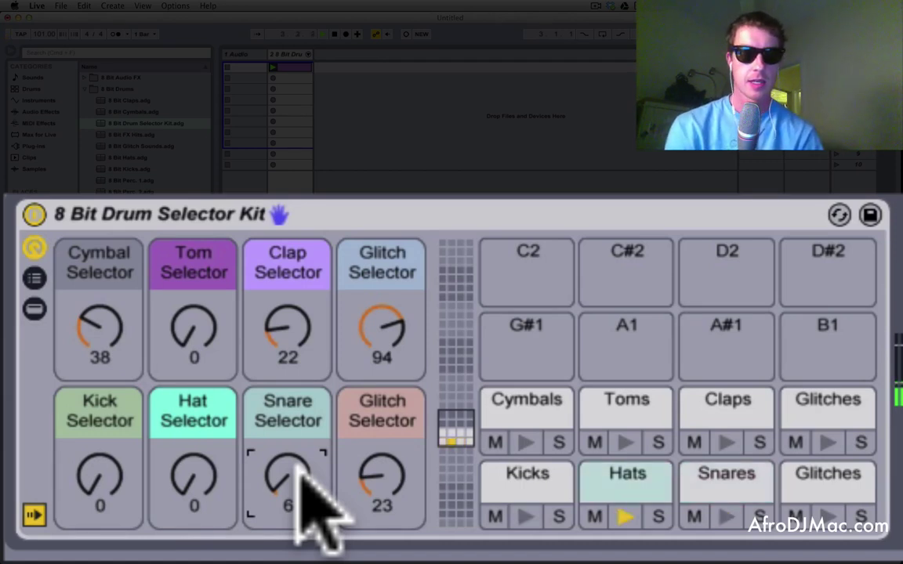
While the drum clip plays, change the kit's sounds to Kick Selector 97, Hat Selector 43 and Snare Selector 106.
{"action": "left_click_drag", "start_coordinate": [312, 494], "coordinate": [312, 441]}
{"action": "mouse_move", "coordinate": [188, 461]}
{"action": "left_mouse_down"}
{"action": "mouse_move", "coordinate": [188, 443]}
{"action": "mouse_move", "coordinate": [185, 472]}
{"action": "mouse_move", "coordinate": [185, 460]}
{"action": "left_mouse_up"}
{"action": "left_click_drag", "start_coordinate": [101, 472], "coordinate": [100, 448]}
{"action": "left_click", "coordinate": [168, 464]}
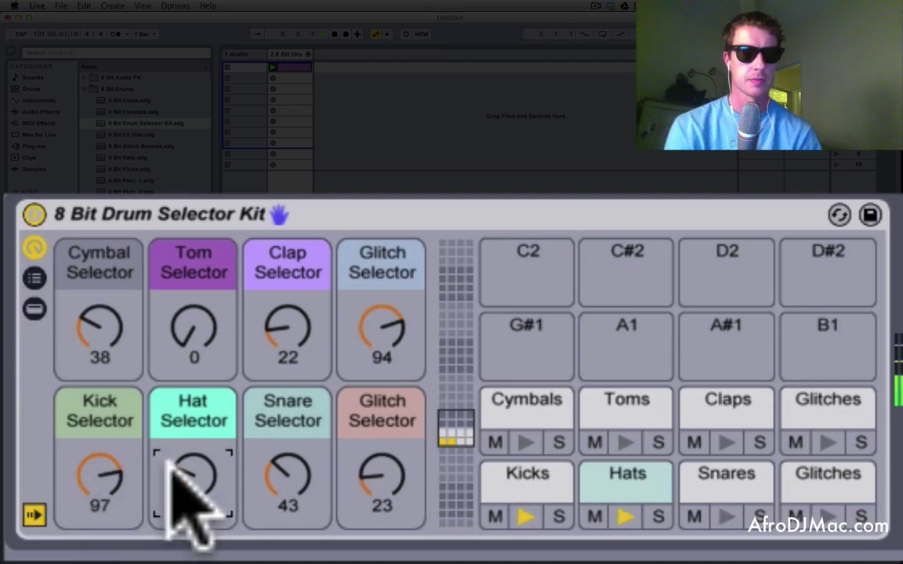
{"action": "left_click_drag", "start_coordinate": [169, 464], "coordinate": [168, 435]}
{"action": "left_click_drag", "start_coordinate": [275, 460], "coordinate": [276, 435]}
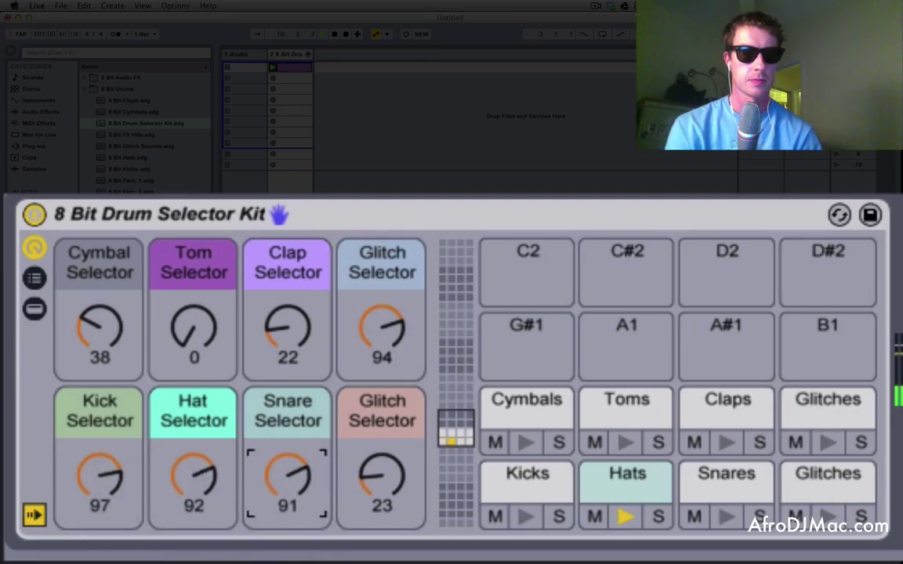
{"action": "left_click_drag", "start_coordinate": [286, 480], "coordinate": [286, 467]}
{"action": "left_click_drag", "start_coordinate": [201, 465], "coordinate": [201, 503]}
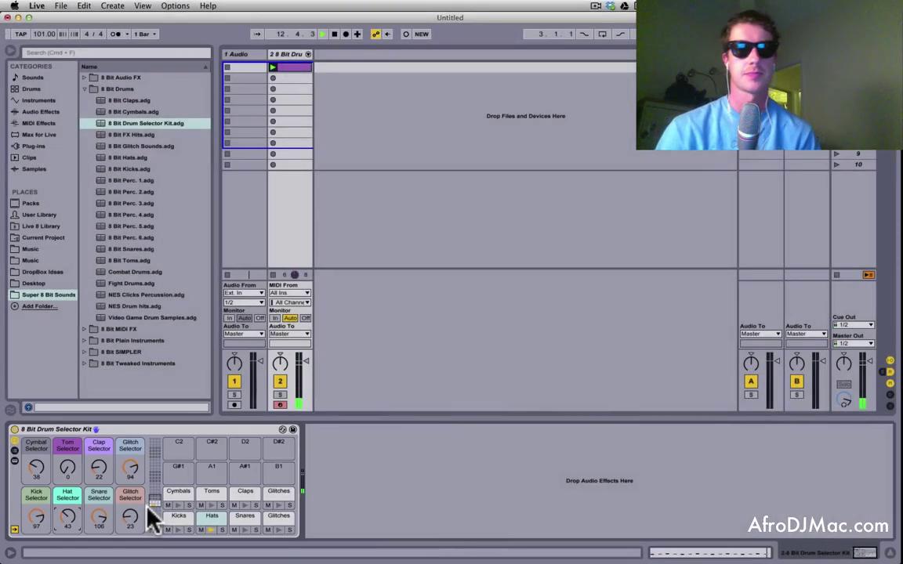
Add Drum Beef from 8 Bit Audio FX after the drum kit, set Beef to 8.79 dB, and briefly show the rack's devices.
{"action": "left_click", "coordinate": [86, 78]}
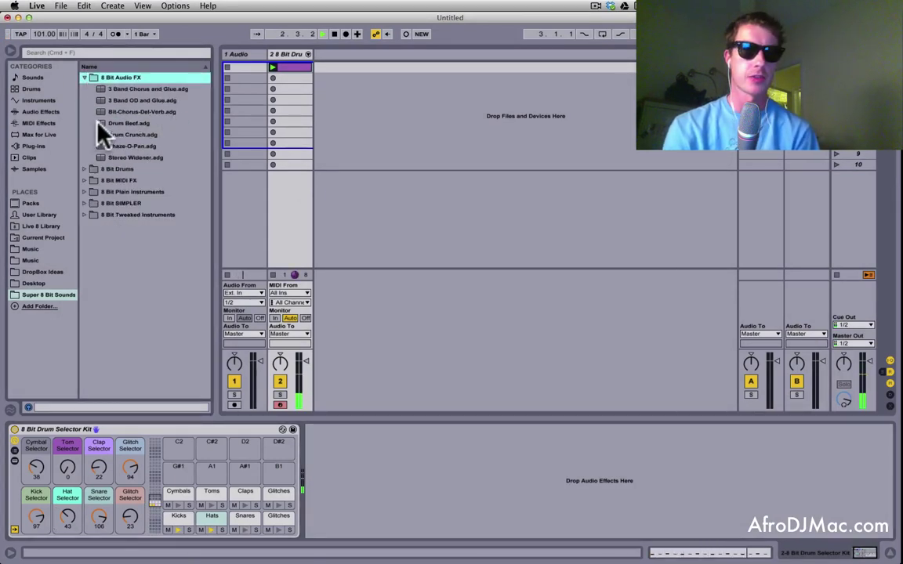
{"action": "left_click_drag", "start_coordinate": [102, 126], "coordinate": [346, 486]}
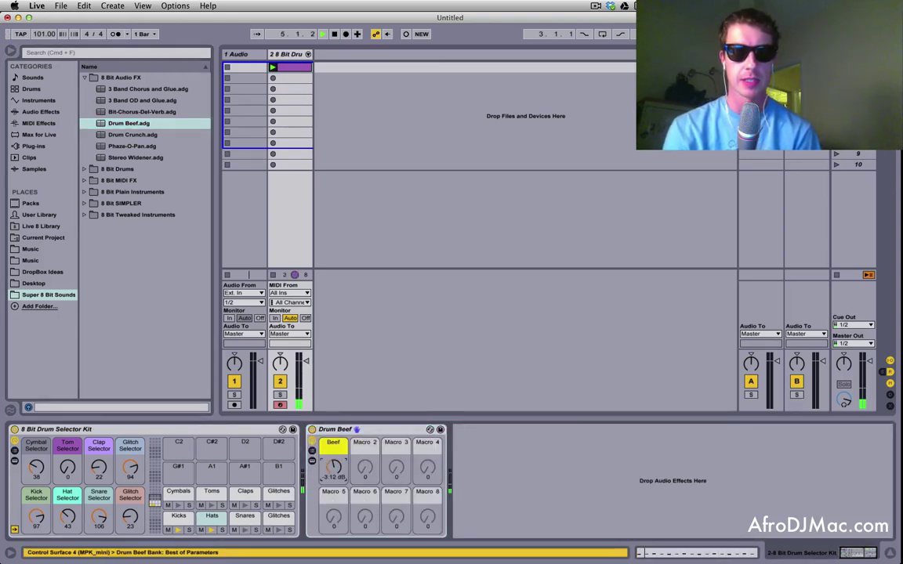
{"action": "left_click", "coordinate": [312, 460]}
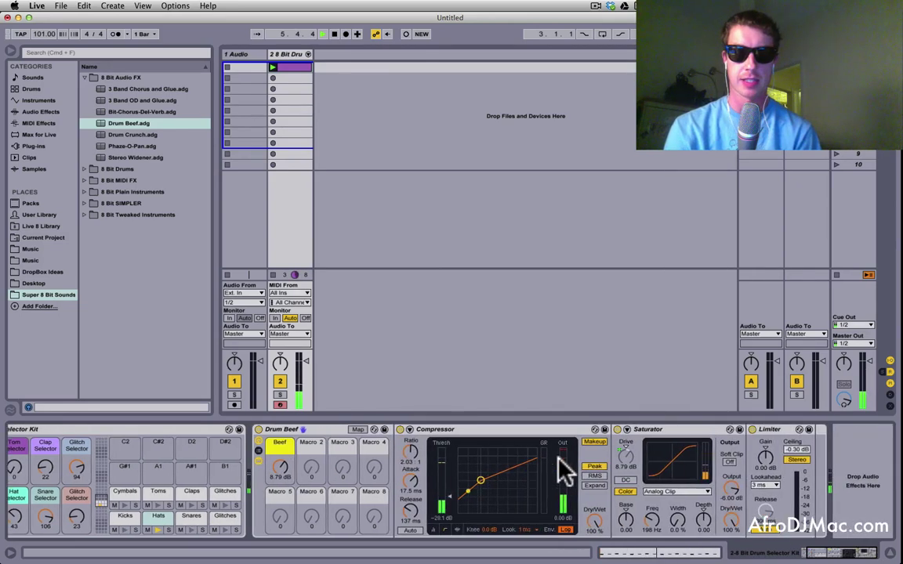
{"action": "scroll", "coordinate": [558, 471], "scroll_direction": "left", "scroll_amount": 2}
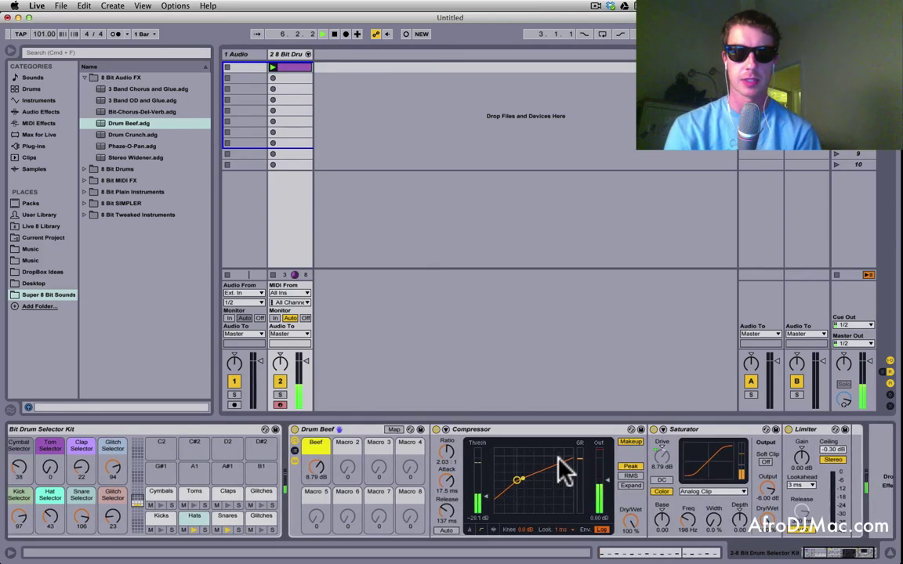
{"action": "left_click", "coordinate": [292, 462]}
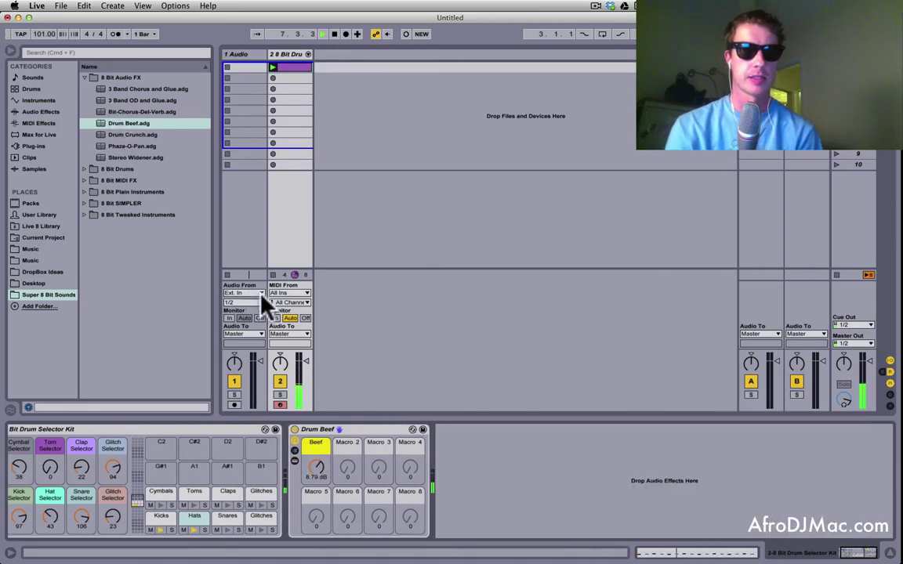
Replace Drum Beef with Drum Crunch and set Saturate Dry/Wet 99.2 %, Saturate Drive -1.98 dB, O.Drive Dry/Wet 38 % and O.Drive Drive 33 %.
{"action": "left_click", "coordinate": [361, 441]}
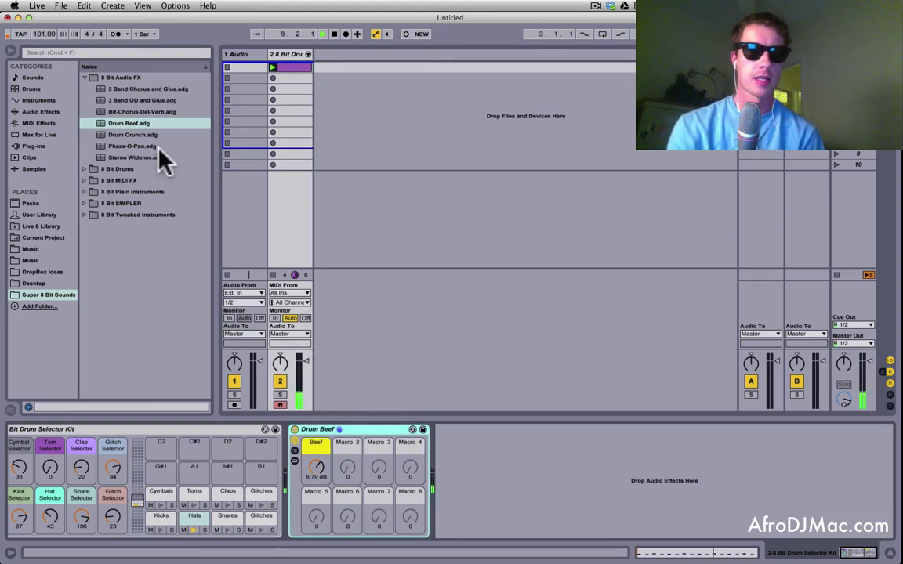
{"action": "left_click_drag", "start_coordinate": [133, 136], "coordinate": [406, 494]}
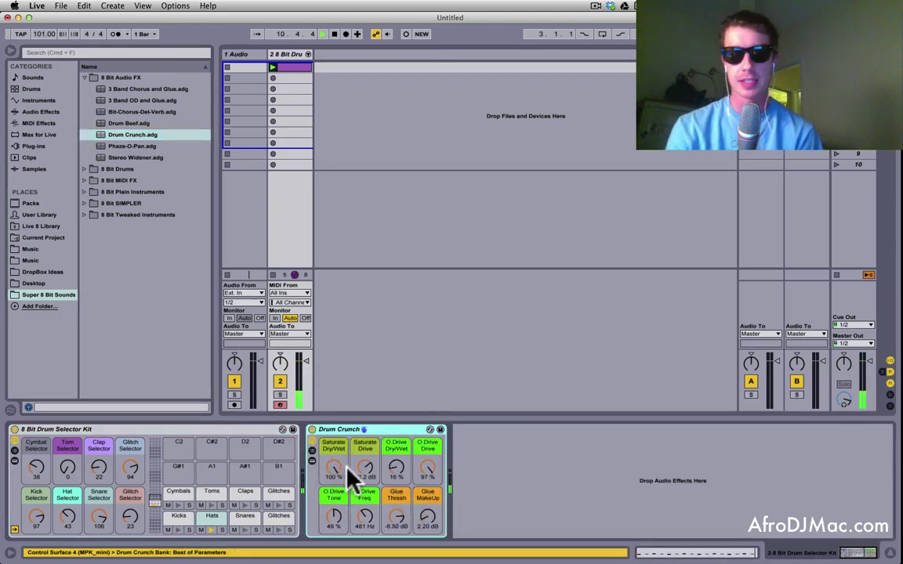
{"action": "left_click_drag", "start_coordinate": [334, 475], "coordinate": [399, 517]}
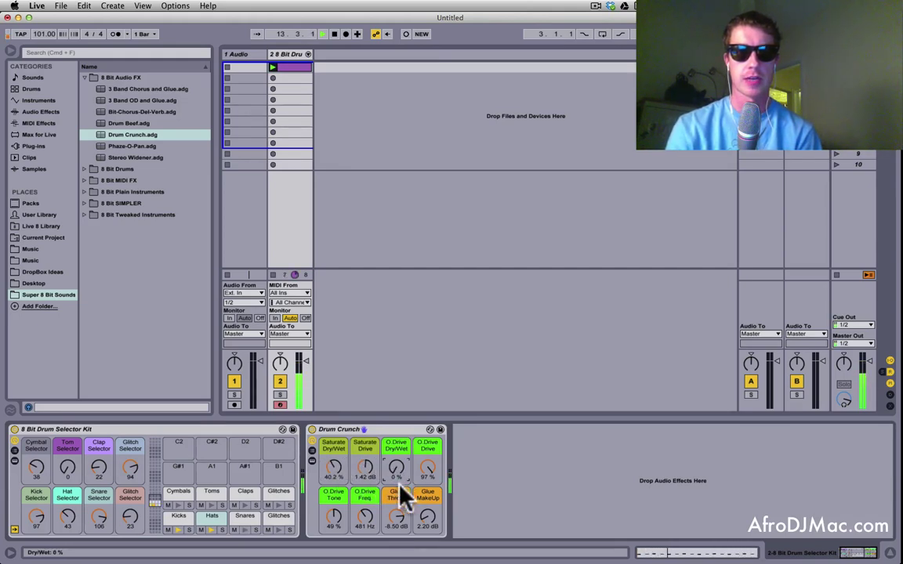
{"action": "left_click_drag", "start_coordinate": [396, 467], "coordinate": [396, 459]}
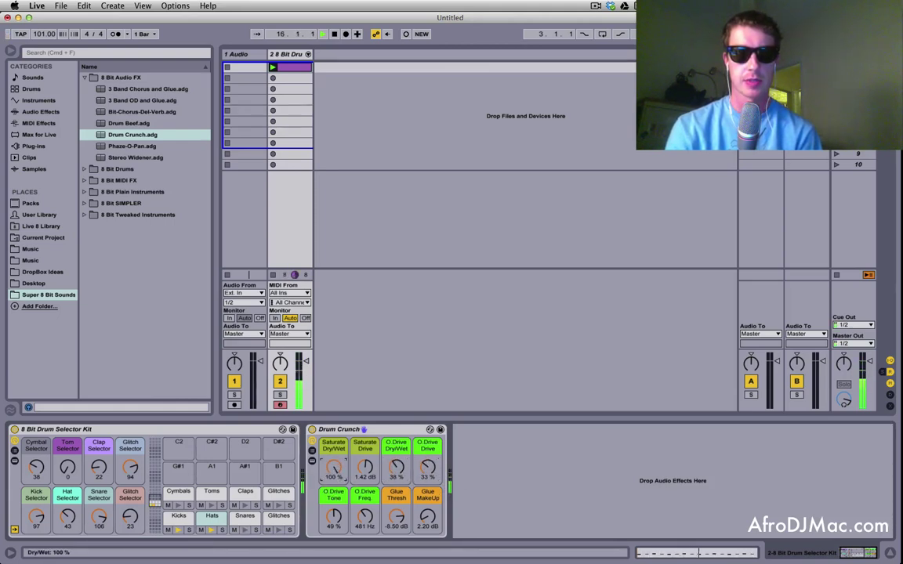
{"action": "left_click_drag", "start_coordinate": [333, 468], "coordinate": [364, 458]}
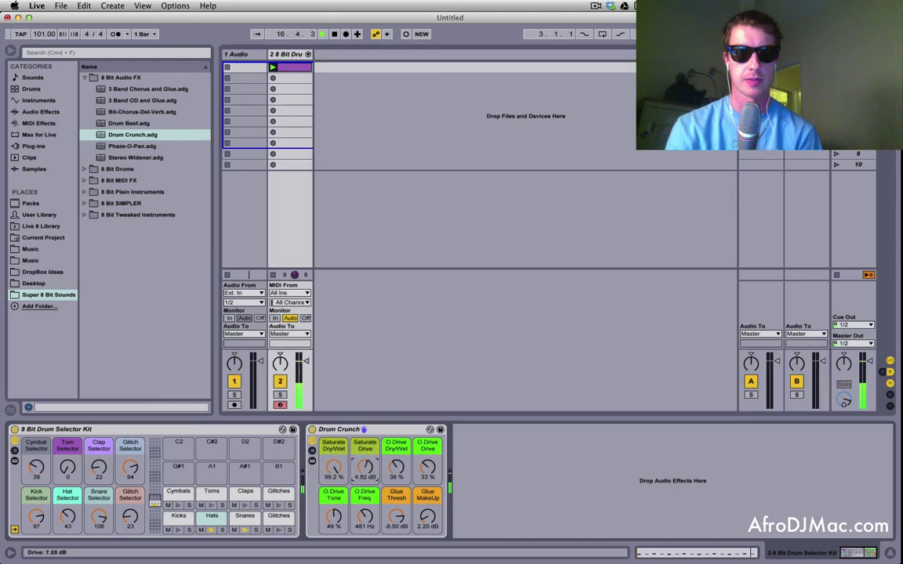
Remove Drum Crunch from the drum track and add the Phaze-O-Pan effect rack in its place.
{"action": "left_click", "coordinate": [345, 431]}
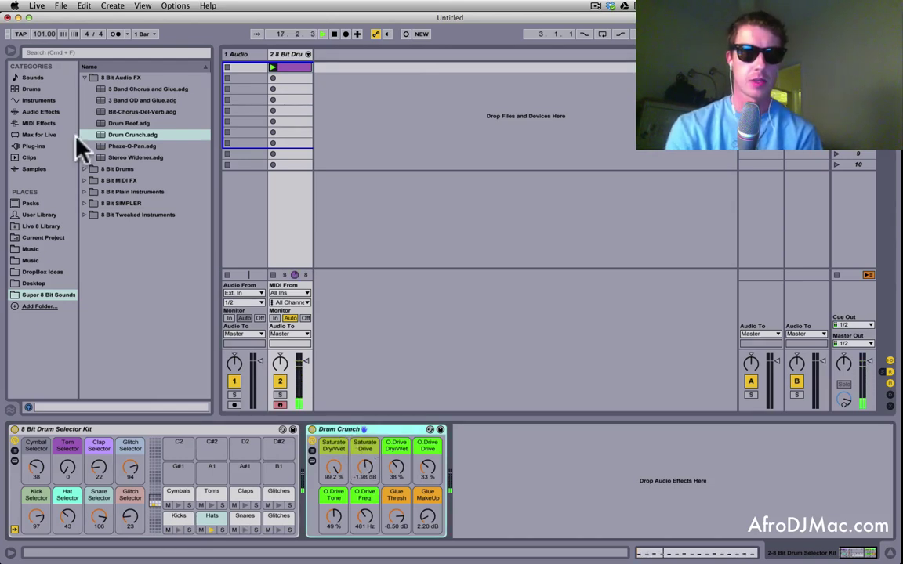
{"action": "key", "text": "Delete"}
{"action": "left_click", "coordinate": [145, 89]}
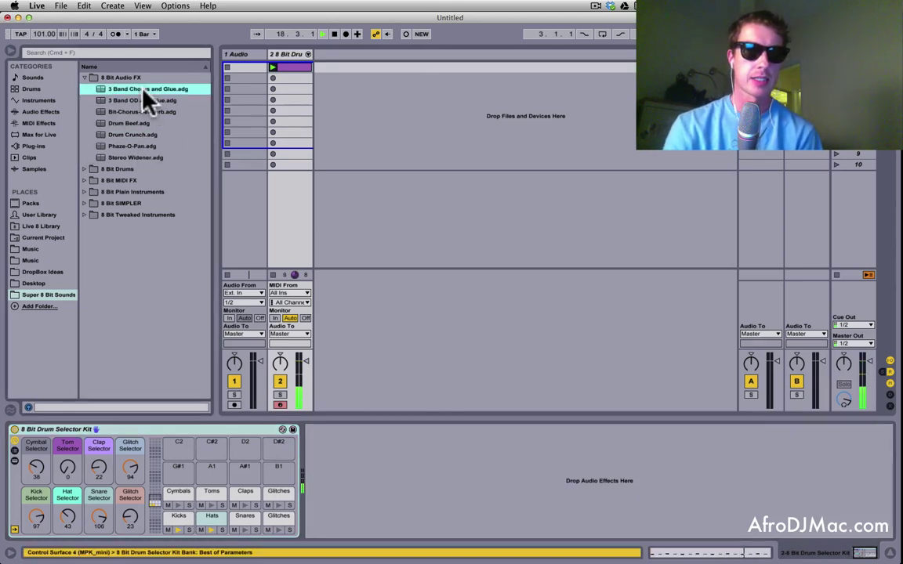
{"action": "left_click_drag", "start_coordinate": [129, 146], "coordinate": [381, 469]}
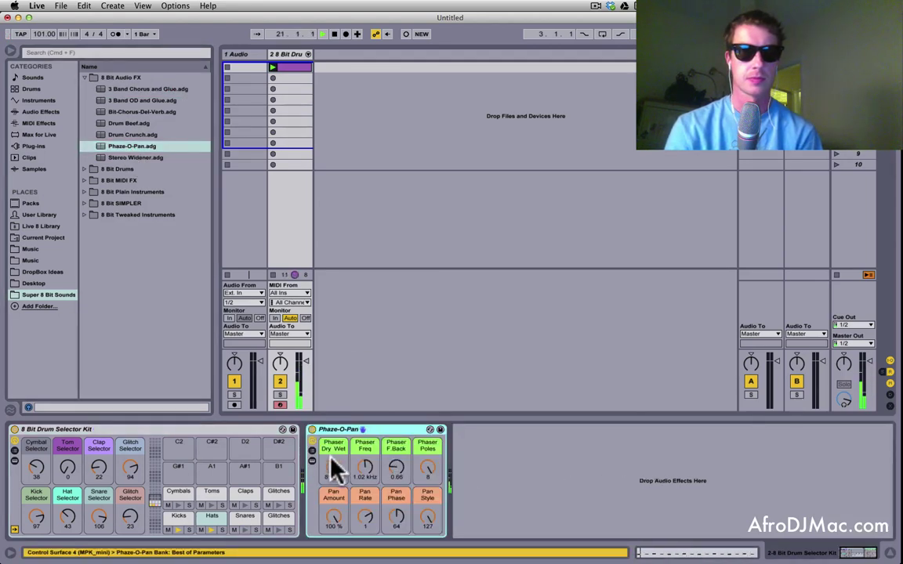
Set the Phaze-O-Pan macros to Pan Rate 1/6 and Phaser F.Back 0.83, and adjust its Phaser Freq.
{"action": "left_click_drag", "start_coordinate": [364, 519], "coordinate": [365, 533]}
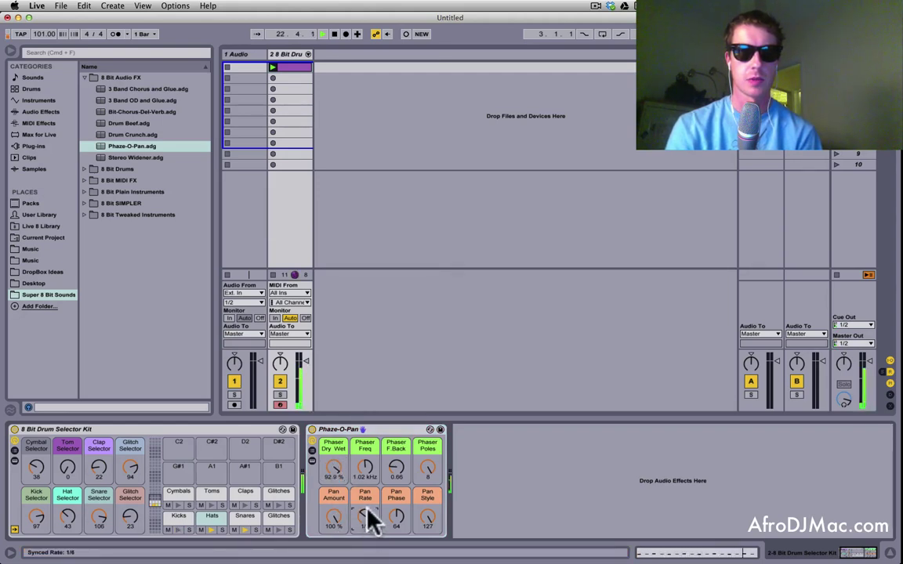
{"action": "mouse_move", "coordinate": [395, 468]}
{"action": "left_mouse_down"}
{"action": "mouse_move", "coordinate": [395, 453]}
{"action": "mouse_move", "coordinate": [395, 463]}
{"action": "left_mouse_up"}
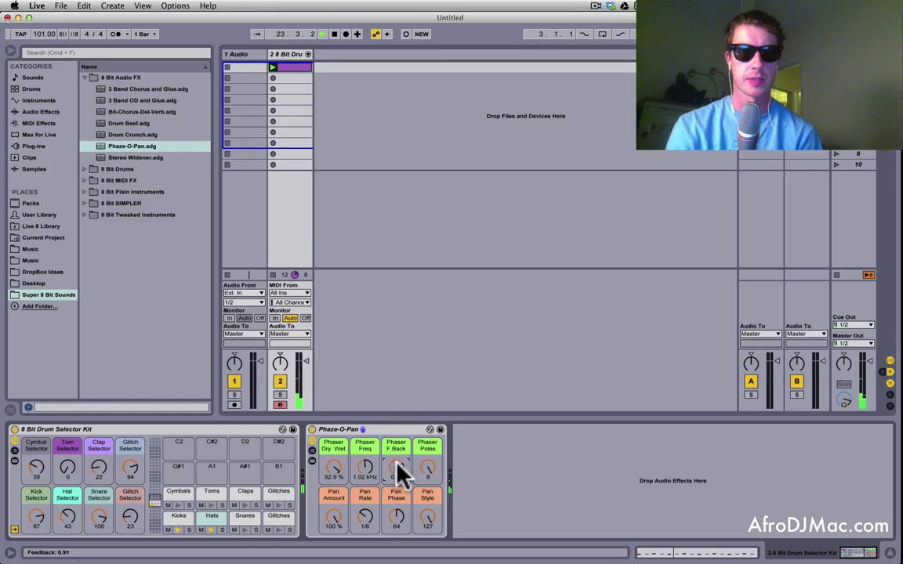
{"action": "left_click", "coordinate": [364, 468]}
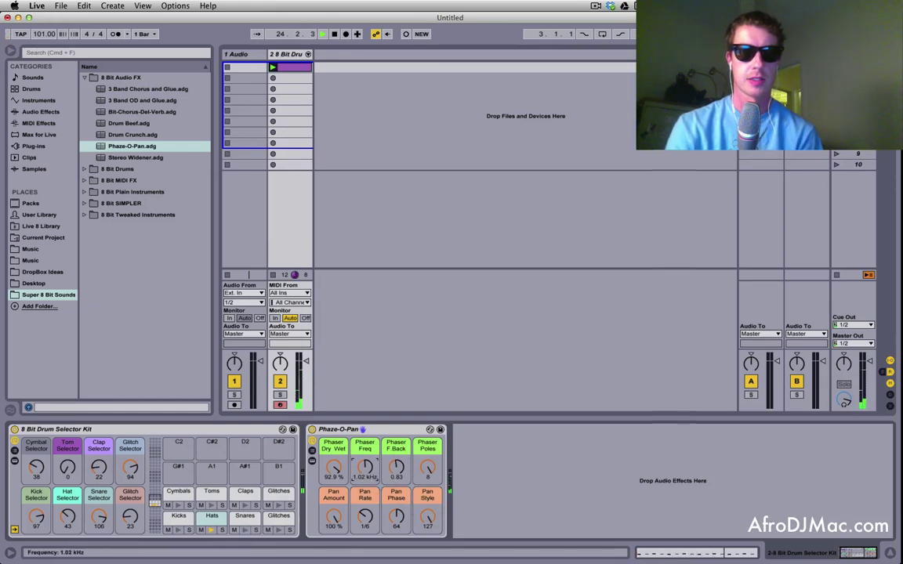
{"action": "left_click_drag", "start_coordinate": [364, 468], "coordinate": [335, 463]}
{"action": "left_click", "coordinate": [333, 519]}
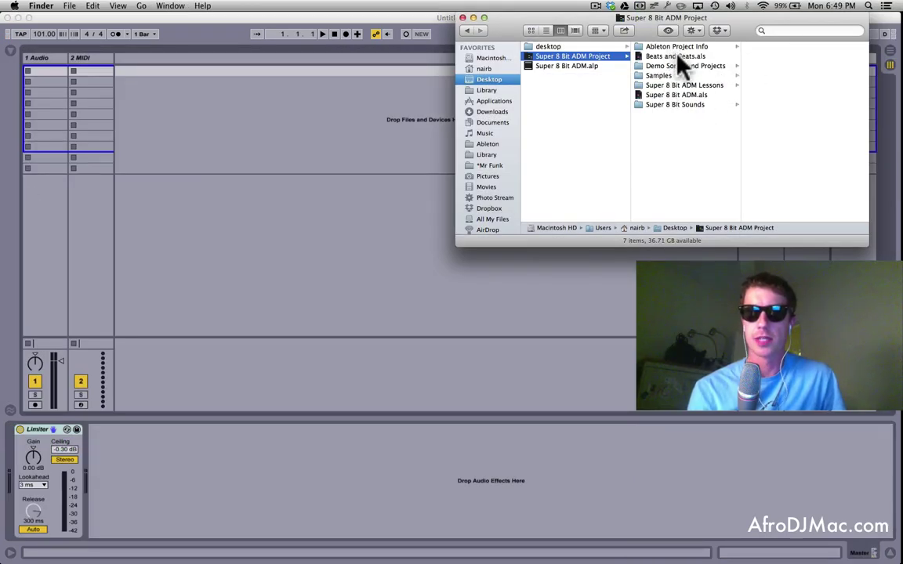
Switch to Finder and open the Live Set Beats and Beats.als from the Super 8 Bit ADM Project folder.
{"action": "left_click", "coordinate": [676, 57]}
{"action": "double_click", "coordinate": [677, 57]}
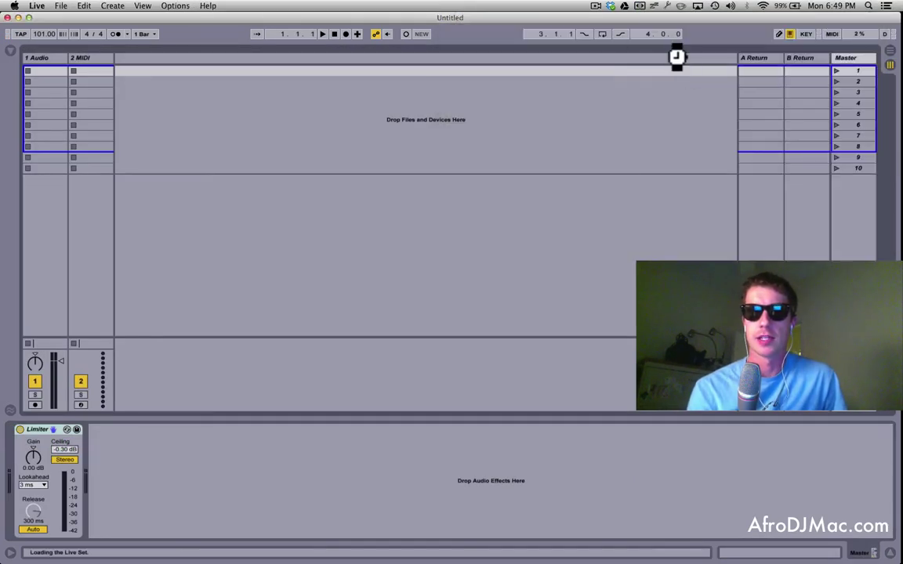
Bring up the Beats and Beats Live Set and launch scene 5 followed by scene 6.
{"action": "key", "text": "ctrl+Up"}
{"action": "left_click", "coordinate": [678, 113]}
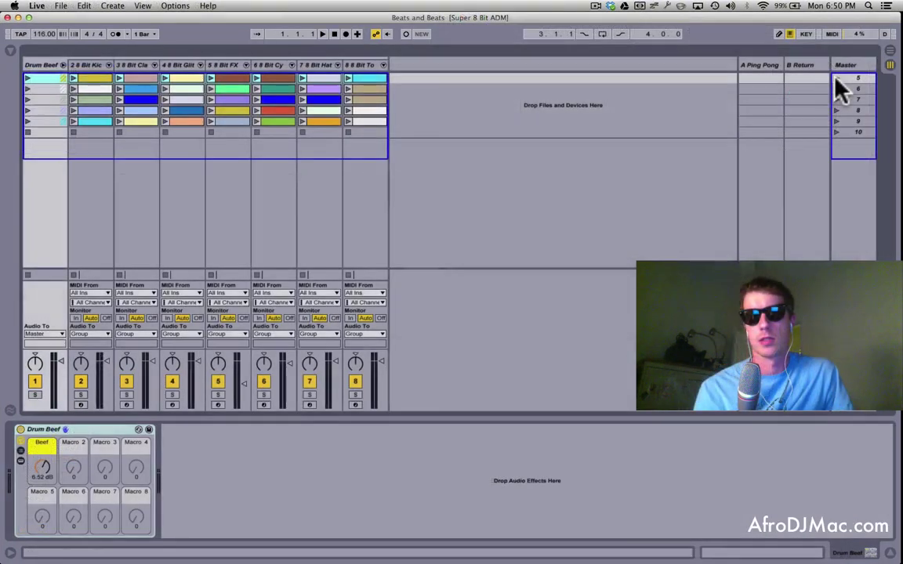
{"action": "left_click", "coordinate": [836, 78]}
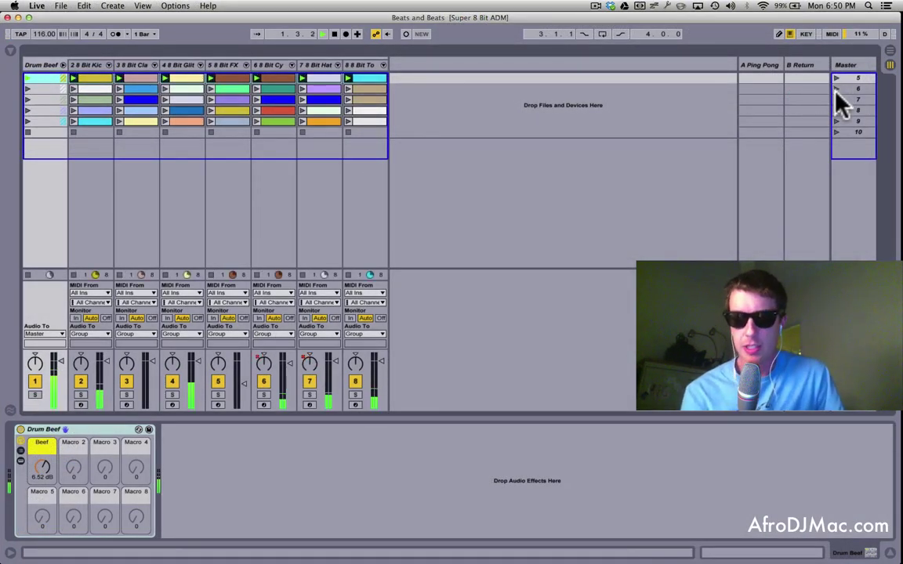
Mix clips across scenes by launching the scene 8 cymbal, glitch and clap clips, the scene 9 kick clip and the scene 5 cymbal clip.
{"action": "left_click", "coordinate": [256, 110]}
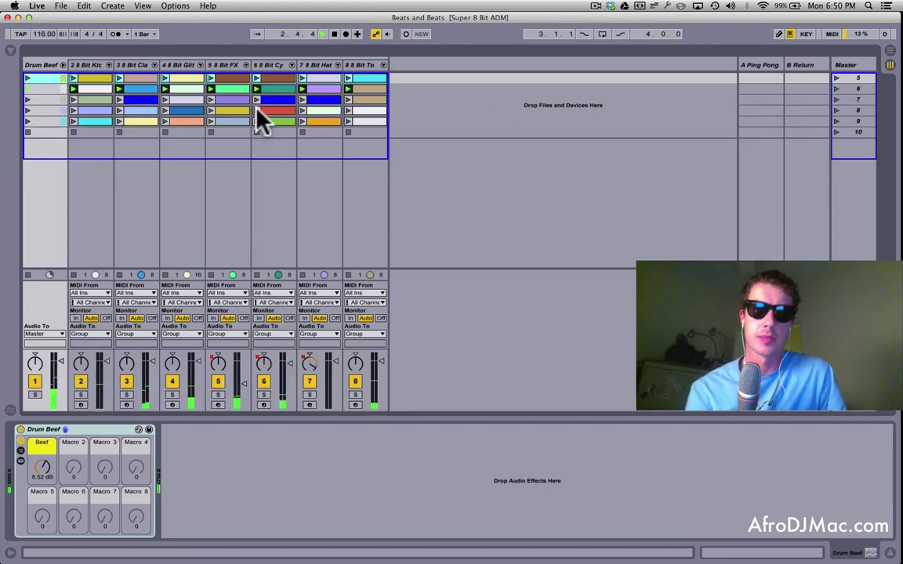
{"action": "left_click", "coordinate": [165, 111]}
{"action": "left_click", "coordinate": [119, 111]}
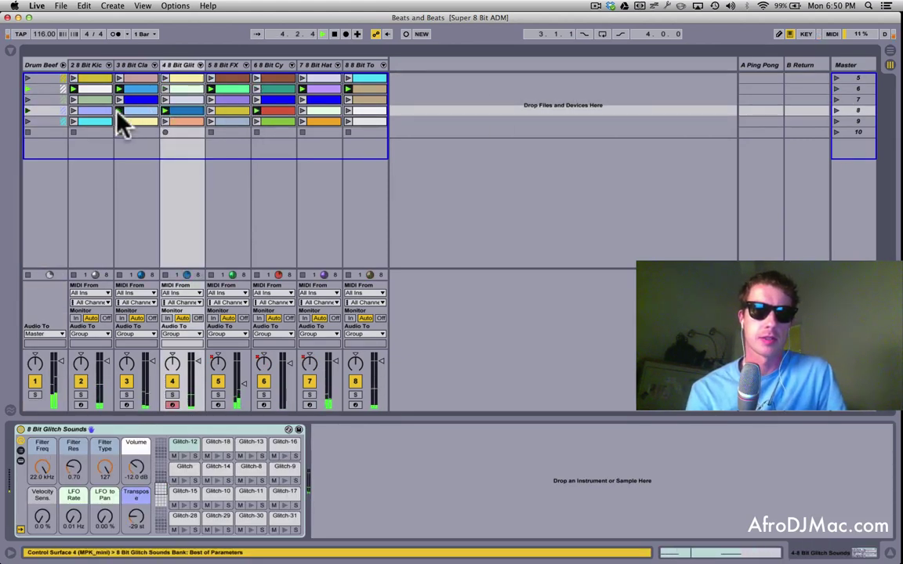
{"action": "left_click", "coordinate": [72, 122]}
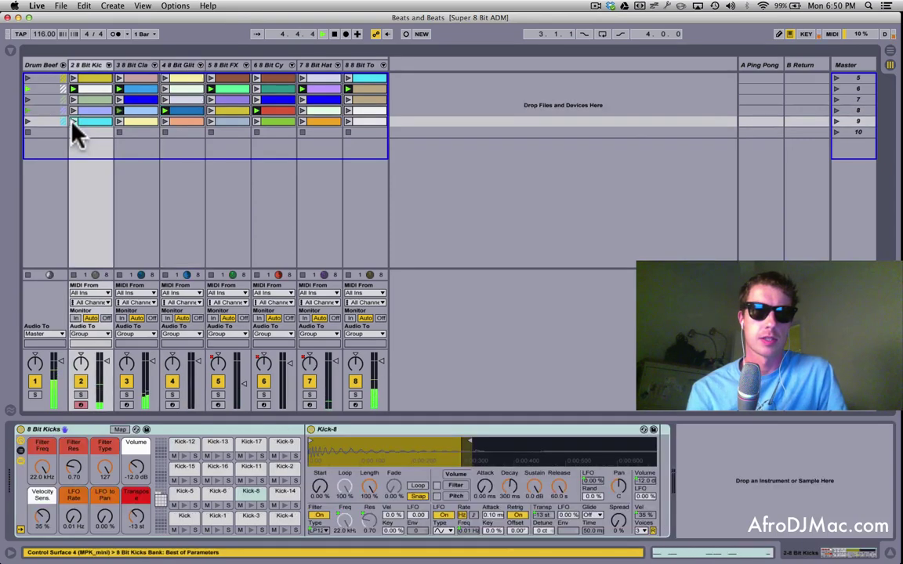
{"action": "left_click", "coordinate": [257, 78]}
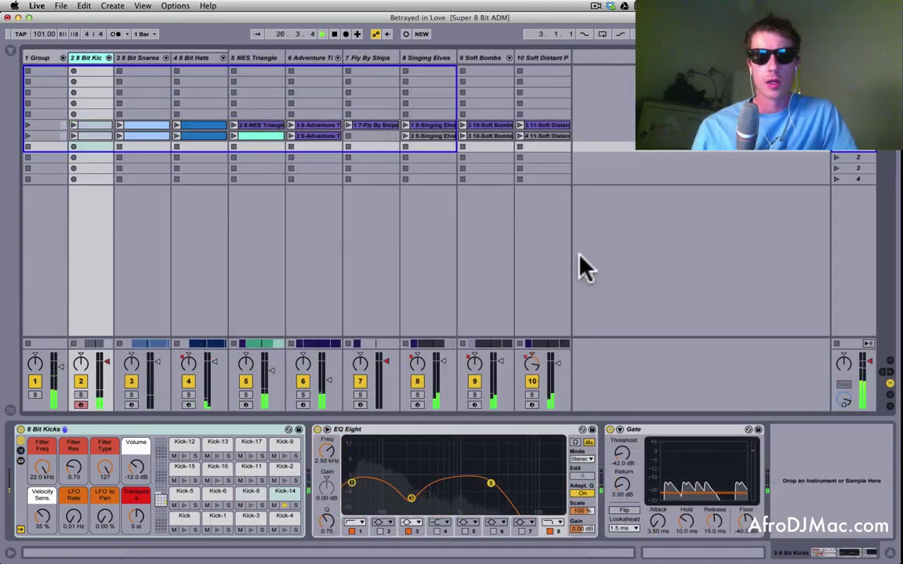
Show the Betrayed in Love set in Arrangement View and look through its tracks and clips along the timeline.
{"action": "key", "text": "Tab"}
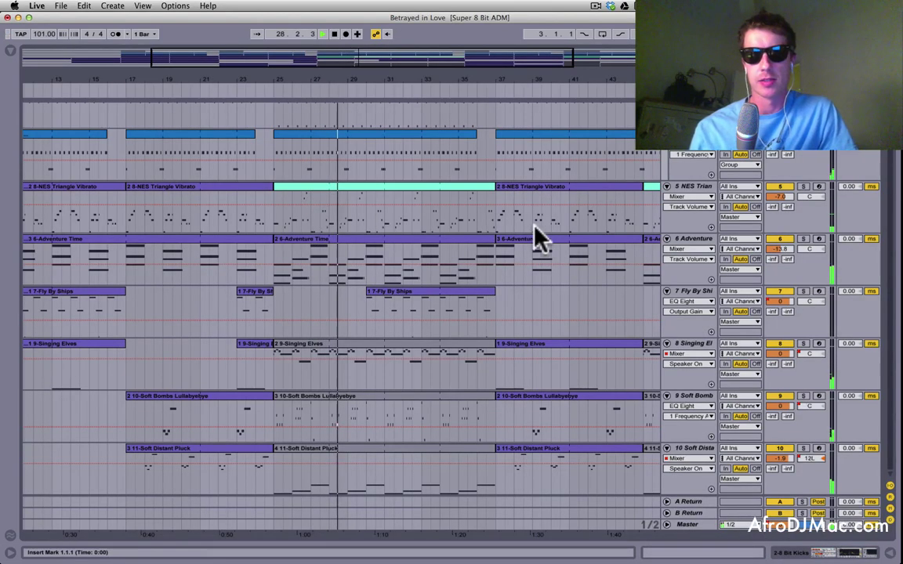
{"action": "scroll", "coordinate": [539, 235], "scroll_direction": "up", "scroll_amount": 3}
{"action": "scroll", "coordinate": [535, 233], "scroll_direction": "down", "scroll_amount": 3}
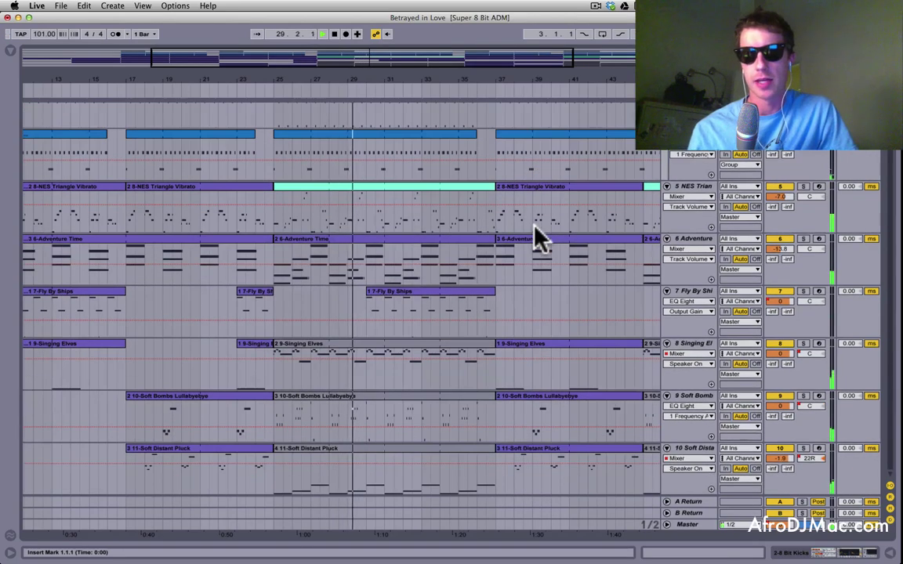
{"action": "scroll", "coordinate": [535, 234], "scroll_direction": "up", "scroll_amount": 3}
{"action": "scroll", "coordinate": [535, 234], "scroll_direction": "left", "scroll_amount": 1}
{"action": "scroll", "coordinate": [537, 235], "scroll_direction": "down", "scroll_amount": 3}
{"action": "scroll", "coordinate": [536, 235], "scroll_direction": "right", "scroll_amount": 2}
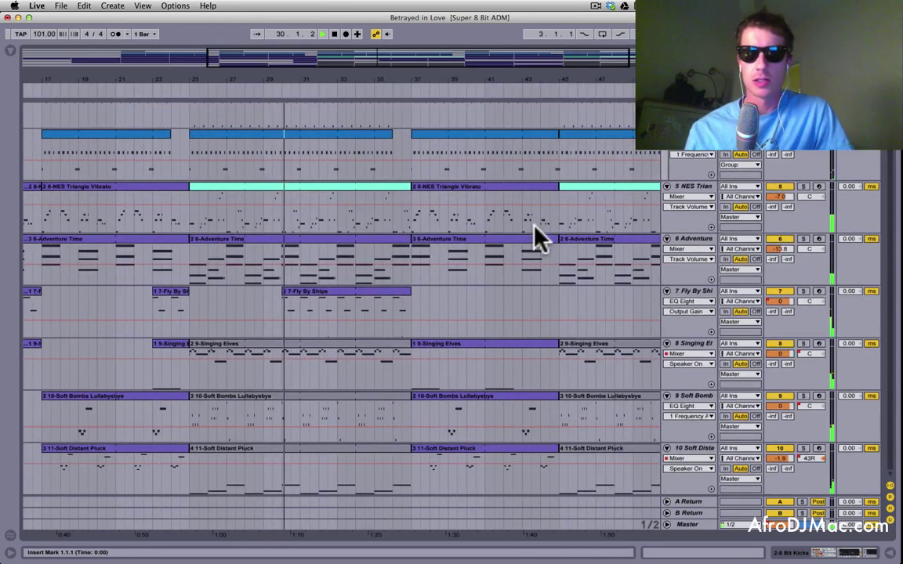
{"action": "scroll", "coordinate": [534, 227], "scroll_direction": "right", "scroll_amount": 6}
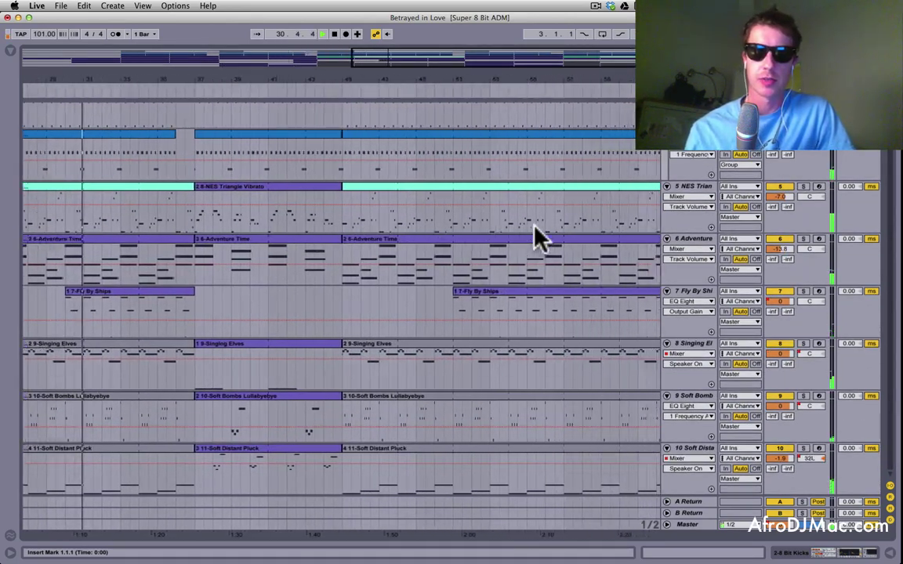
{"action": "scroll", "coordinate": [536, 236], "scroll_direction": "left", "scroll_amount": 2}
Return to Session View and inspect the device chains track by track from 8 Bit Kicks through NES Triangle and past Singing Elves.
{"action": "key", "text": "Tab"}
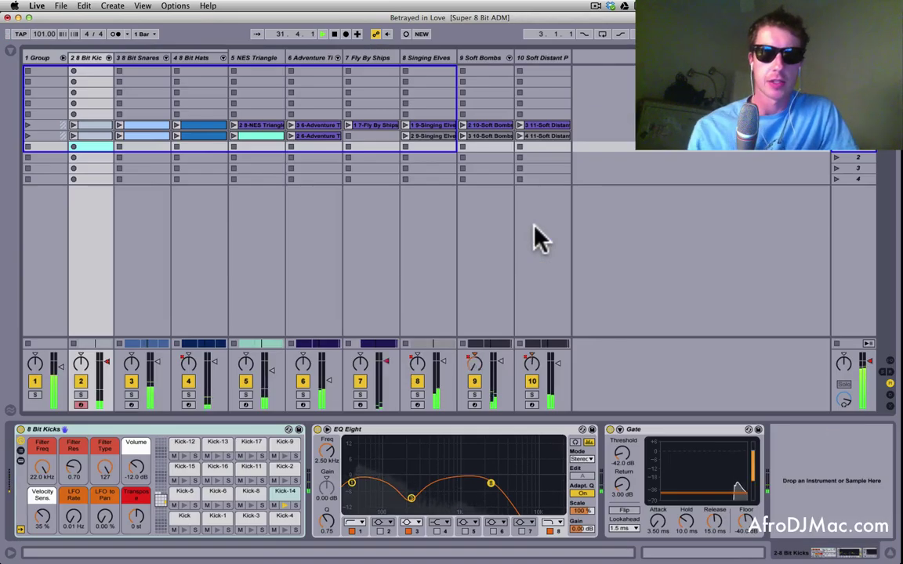
{"action": "left_click", "coordinate": [87, 57]}
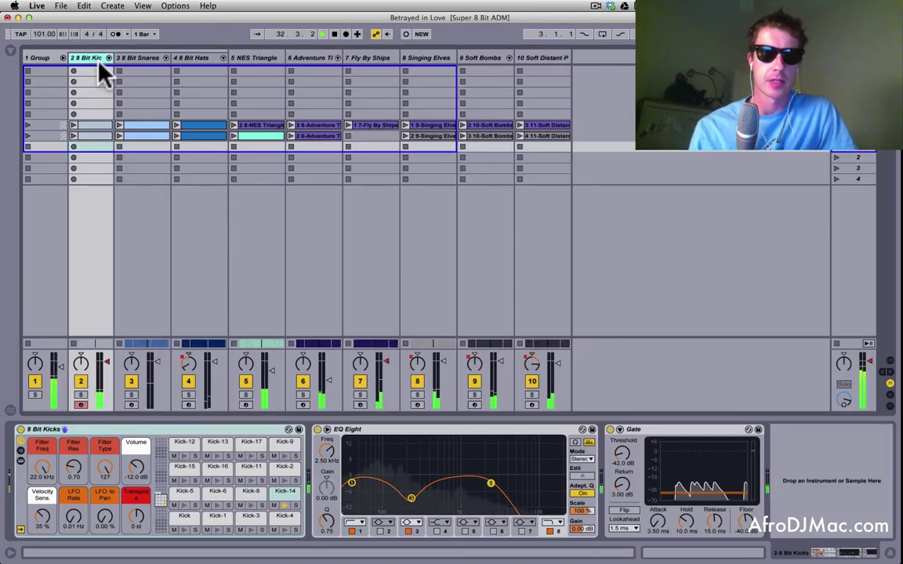
{"action": "key", "text": "Right"}
{"action": "key", "text": "Right"}
{"action": "key", "text": "Right"}
{"action": "key", "text": "Right"}
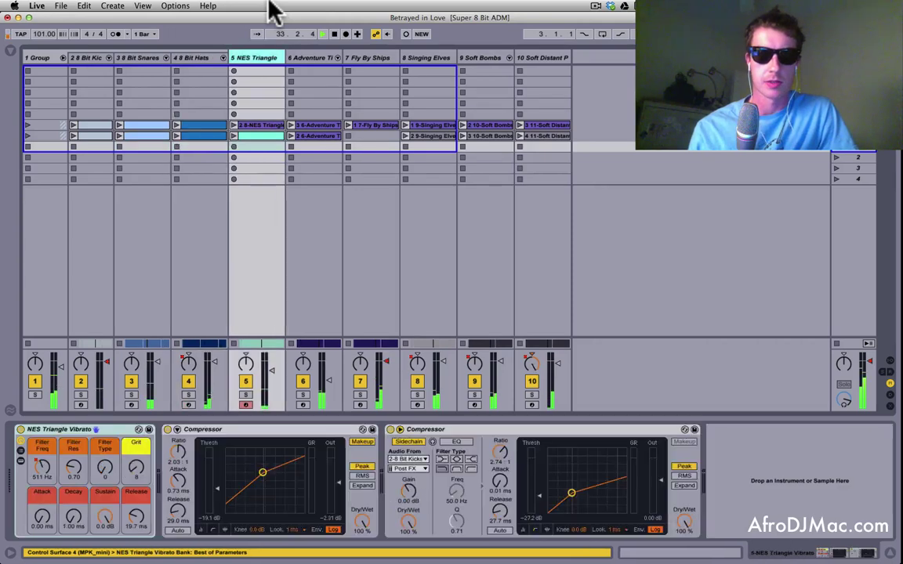
{"action": "key", "text": "Right"}
{"action": "key", "text": "Right"}
{"action": "key", "text": "Right"}
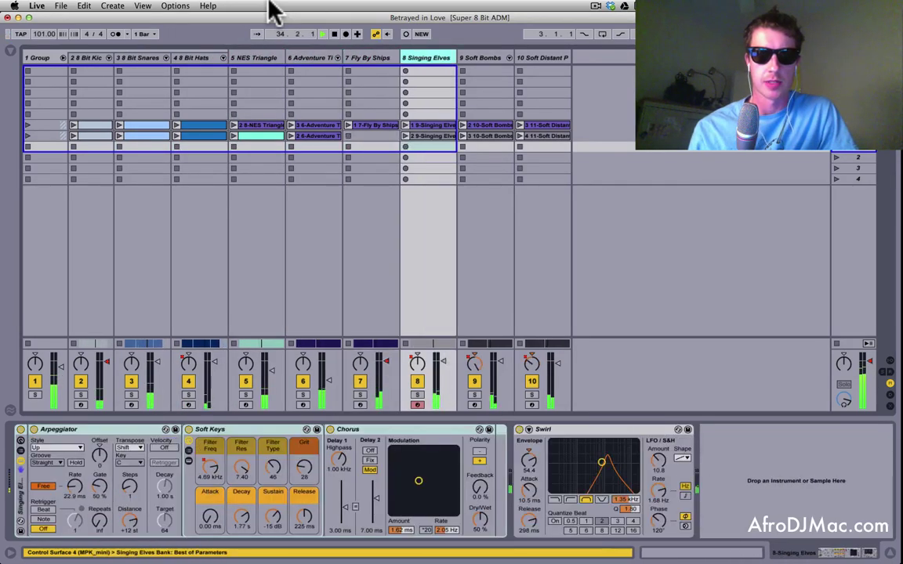
{"action": "key", "text": "Right"}
Go back through the device chains track by track, finishing on the 8 Bit Kicks track.
{"action": "key", "text": "Left"}
{"action": "key", "text": "Left"}
{"action": "key", "text": "Left"}
{"action": "key", "text": "Left"}
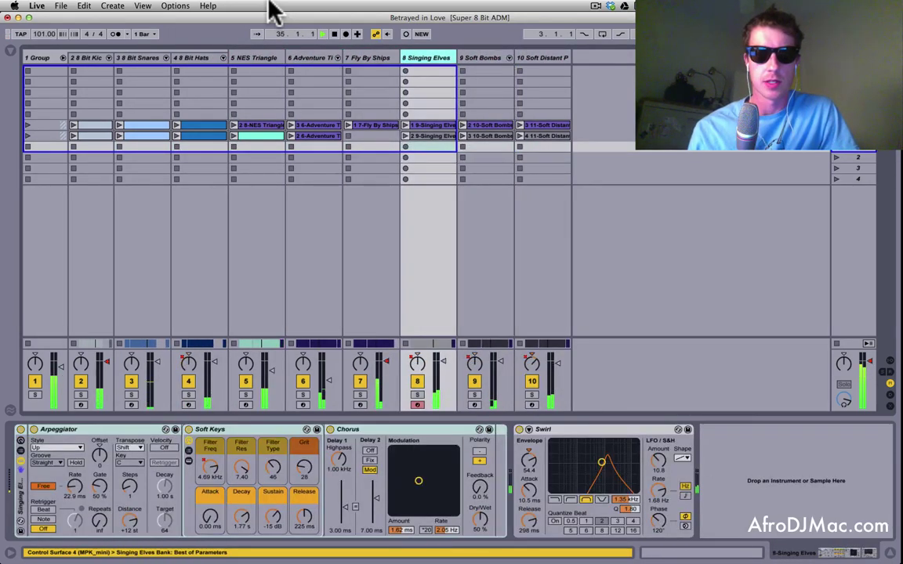
{"action": "key", "text": "Left"}
{"action": "key", "text": "Left"}
{"action": "key", "text": "Left"}
{"action": "key", "text": "Left"}
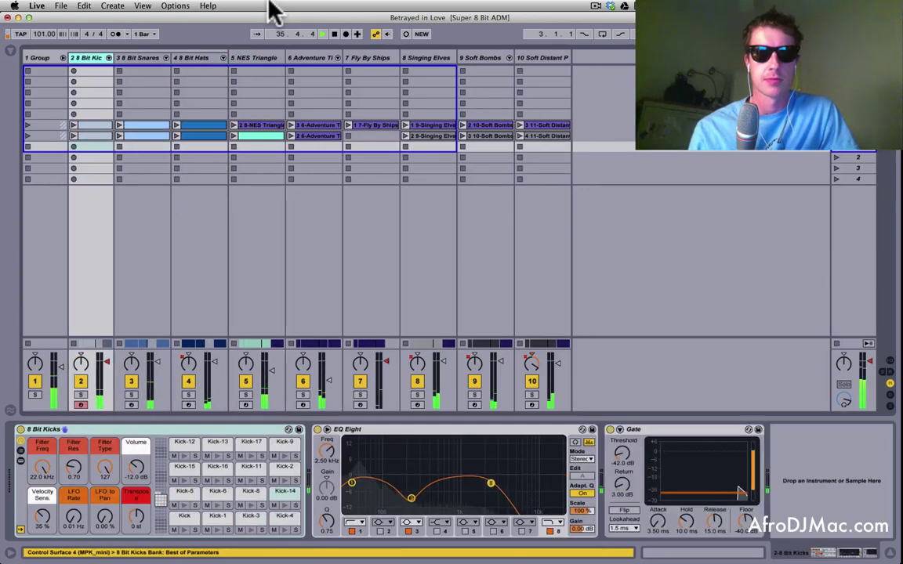
{"action": "key", "text": "Left"}
{"action": "key", "text": "Right"}
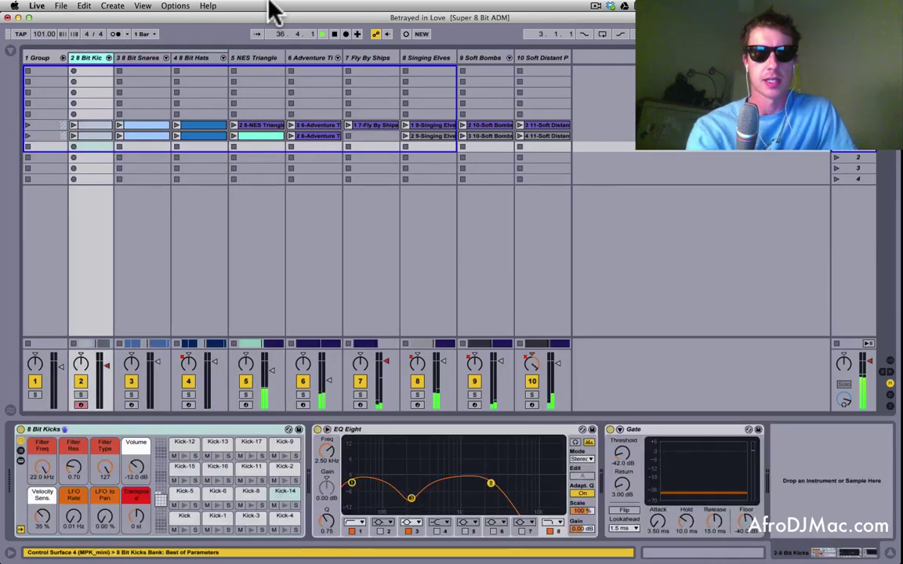
Show the arrangement again and look over the drum and instrument tracks up to the end of the song.
{"action": "key", "text": "Tab"}
{"action": "scroll", "coordinate": [327, 197], "scroll_direction": "up", "scroll_amount": 2}
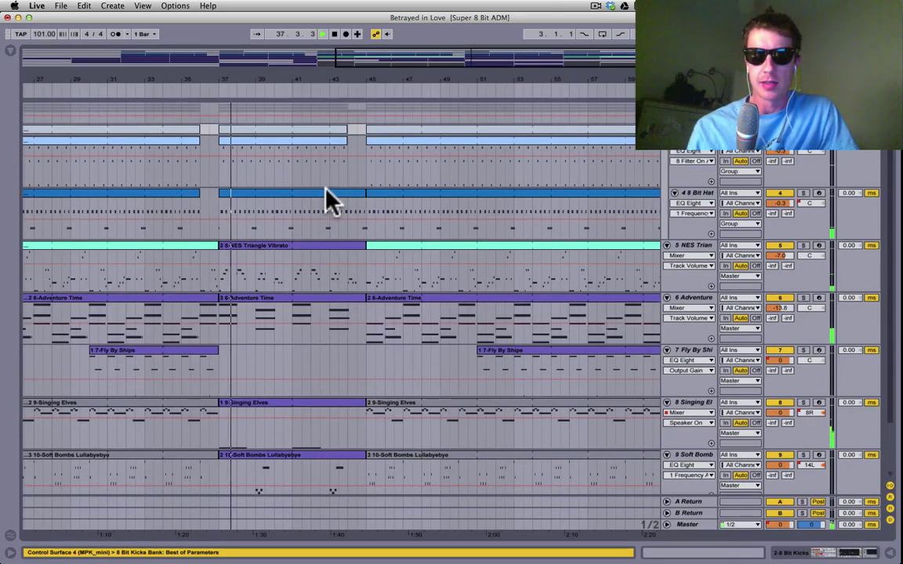
{"action": "scroll", "coordinate": [329, 200], "scroll_direction": "down", "scroll_amount": 2}
{"action": "scroll", "coordinate": [329, 200], "scroll_direction": "right", "scroll_amount": 5}
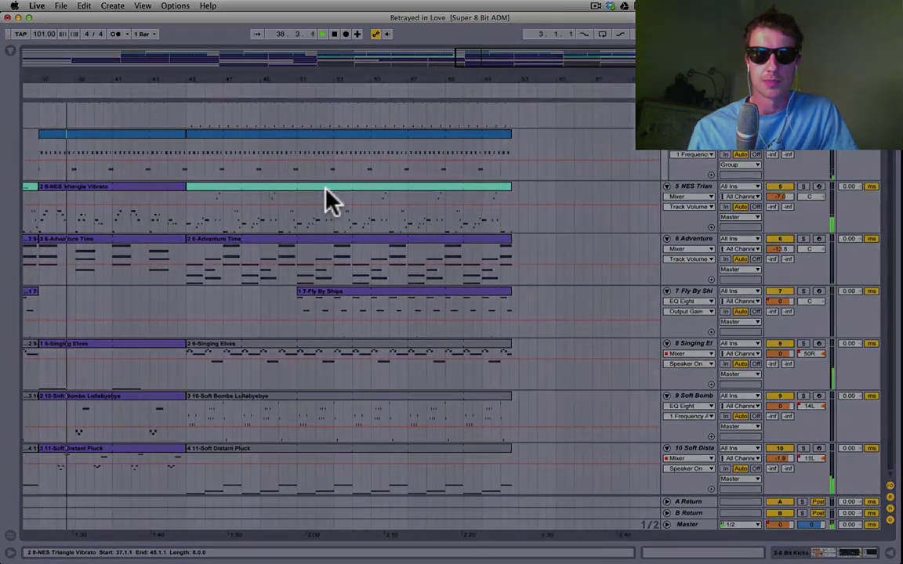